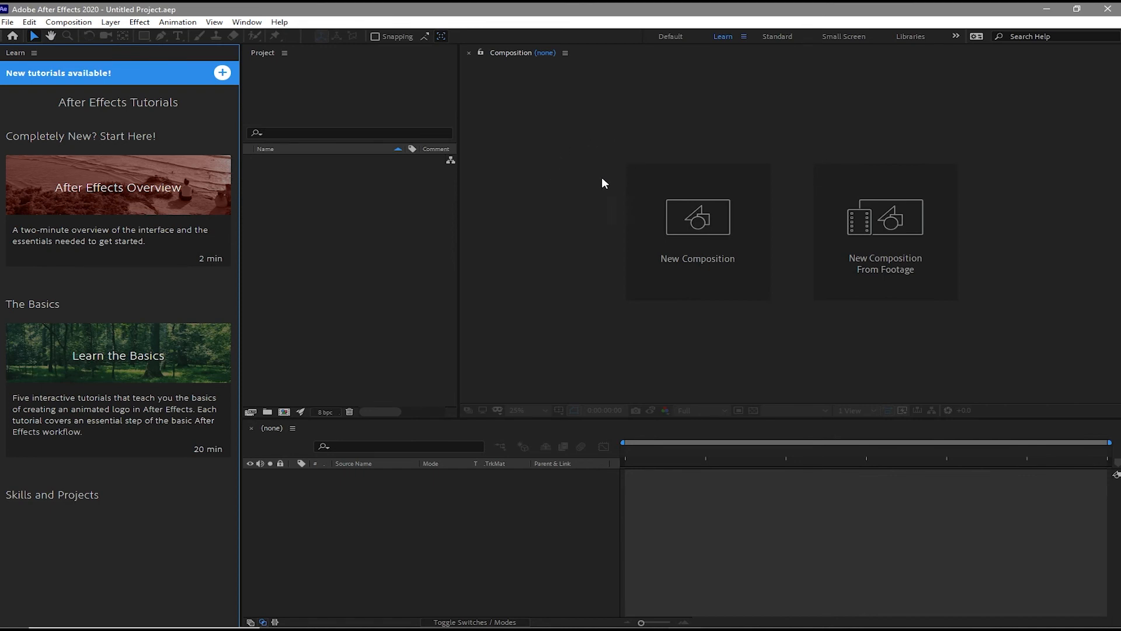
Switch to the Standard workspace
{"action": "left_click", "coordinate": [778, 36]}
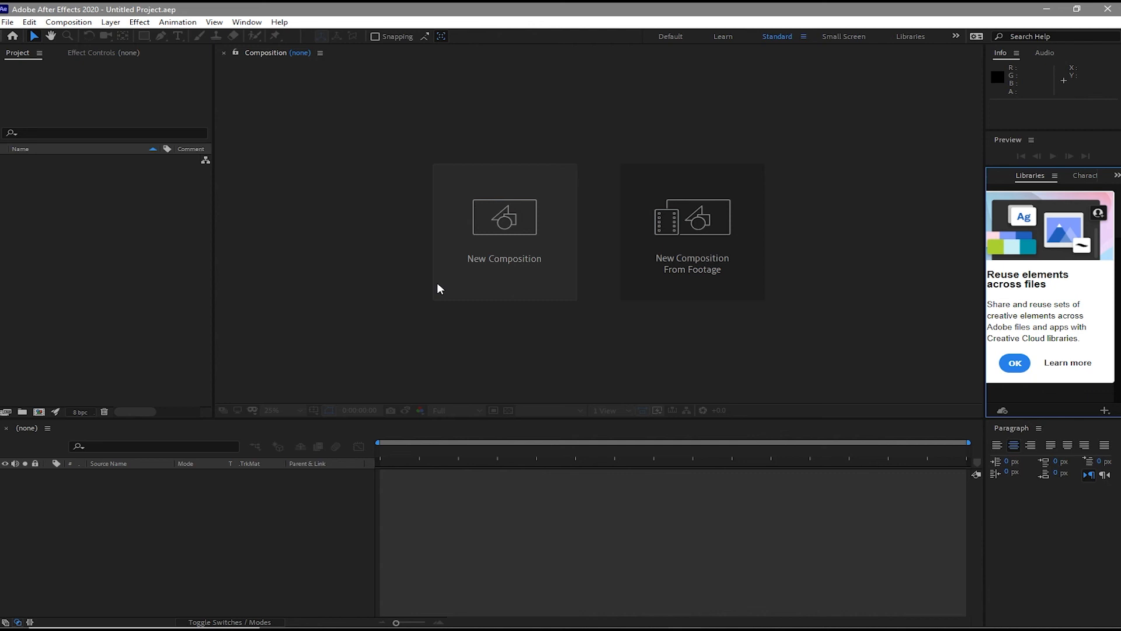
In the General preferences, enable Center Anchor Point in New Shape Layers and Dynamic Link using the project file name with highest number
{"action": "left_click", "coordinate": [29, 22]}
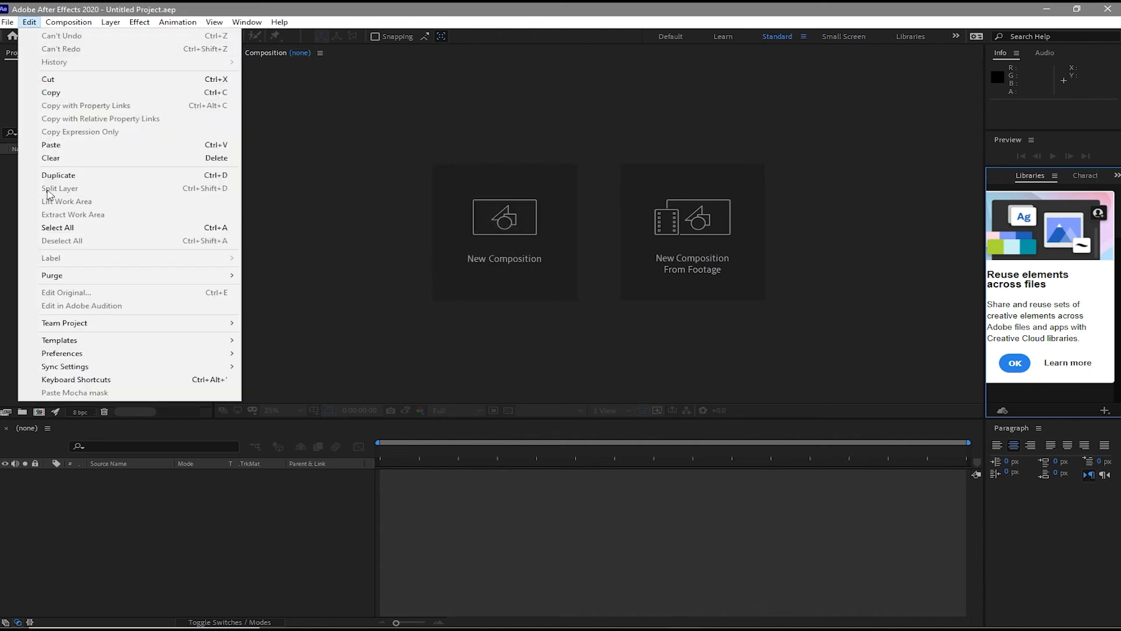
{"action": "mouse_move", "coordinate": [132, 355]}
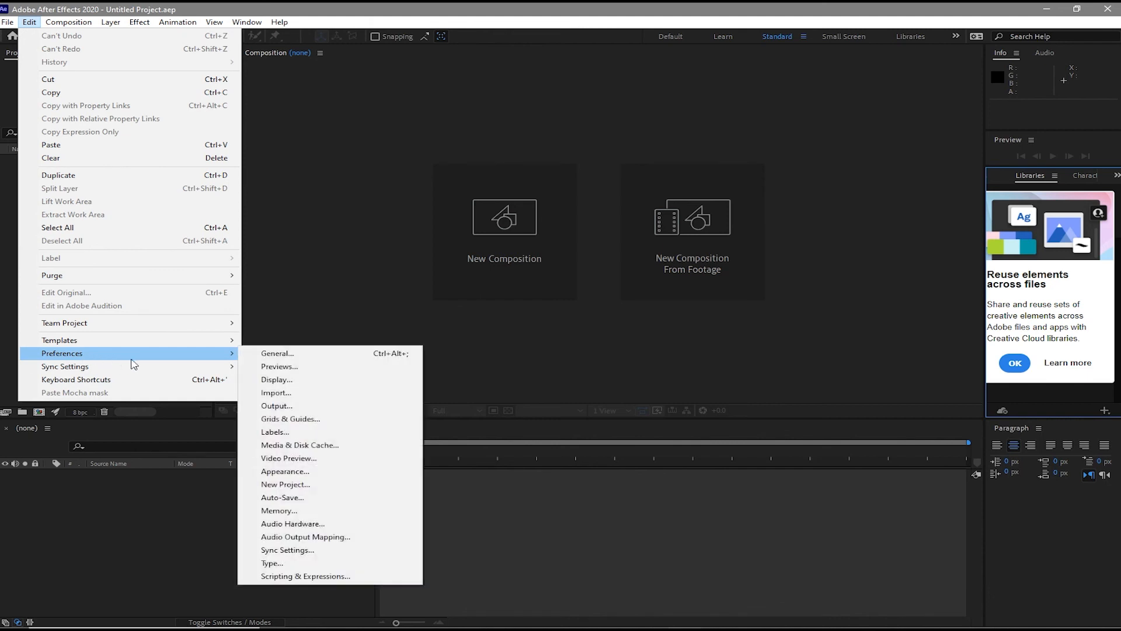
{"action": "left_click", "coordinate": [280, 356]}
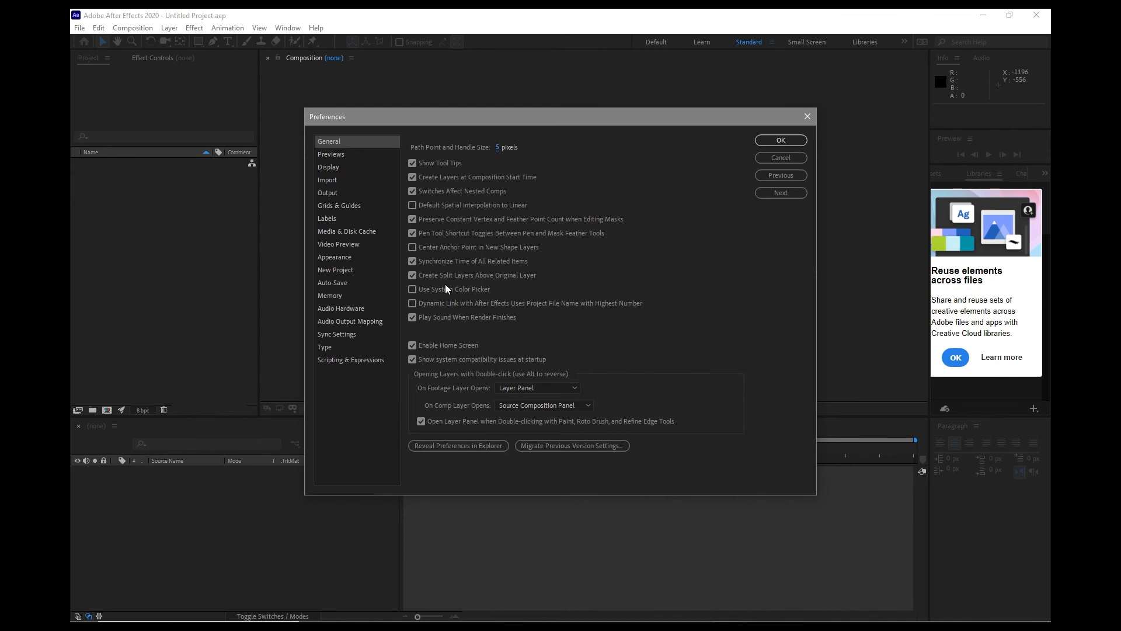
{"action": "left_click", "coordinate": [446, 247]}
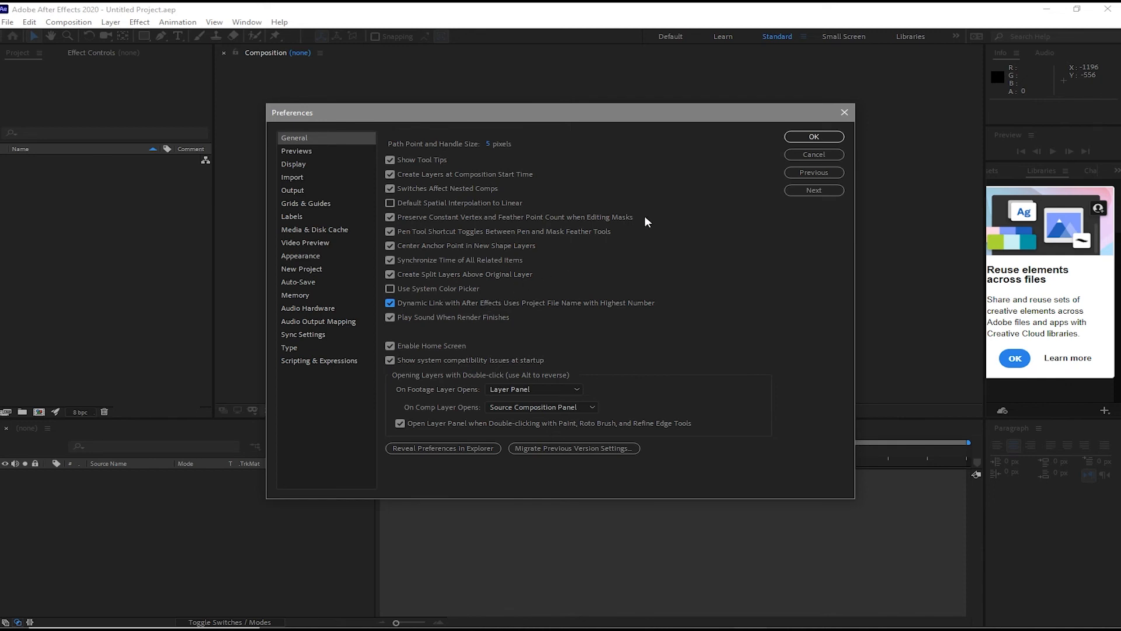
{"action": "left_click", "coordinate": [810, 138]}
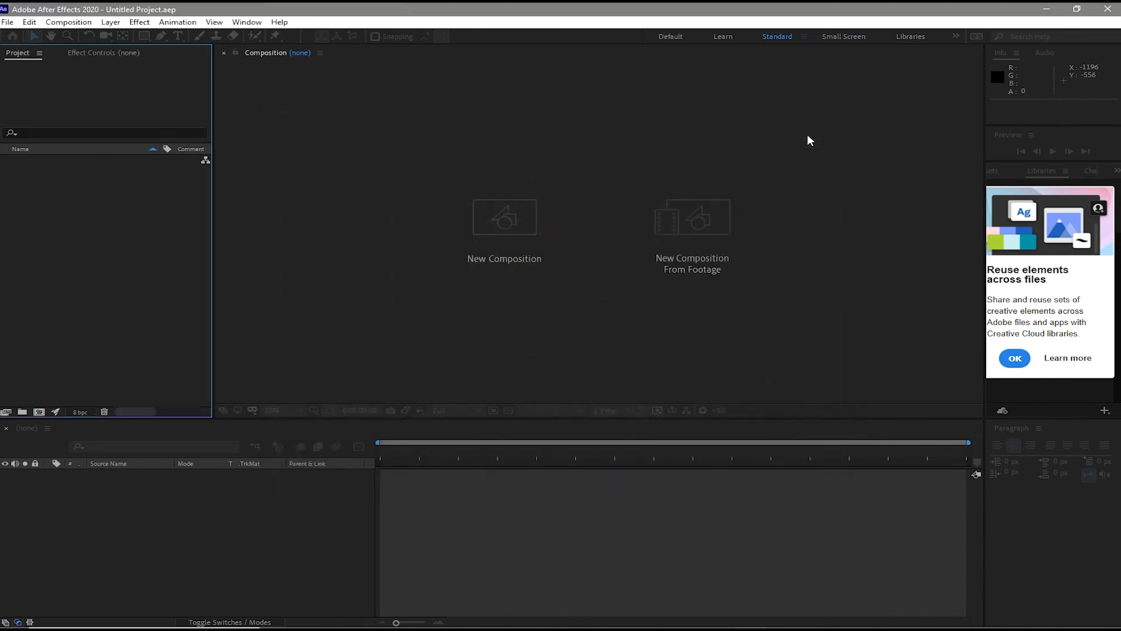
Open the RG AE Tutorial project from the Intro for Tutorial folder
{"action": "left_click", "coordinate": [8, 21]}
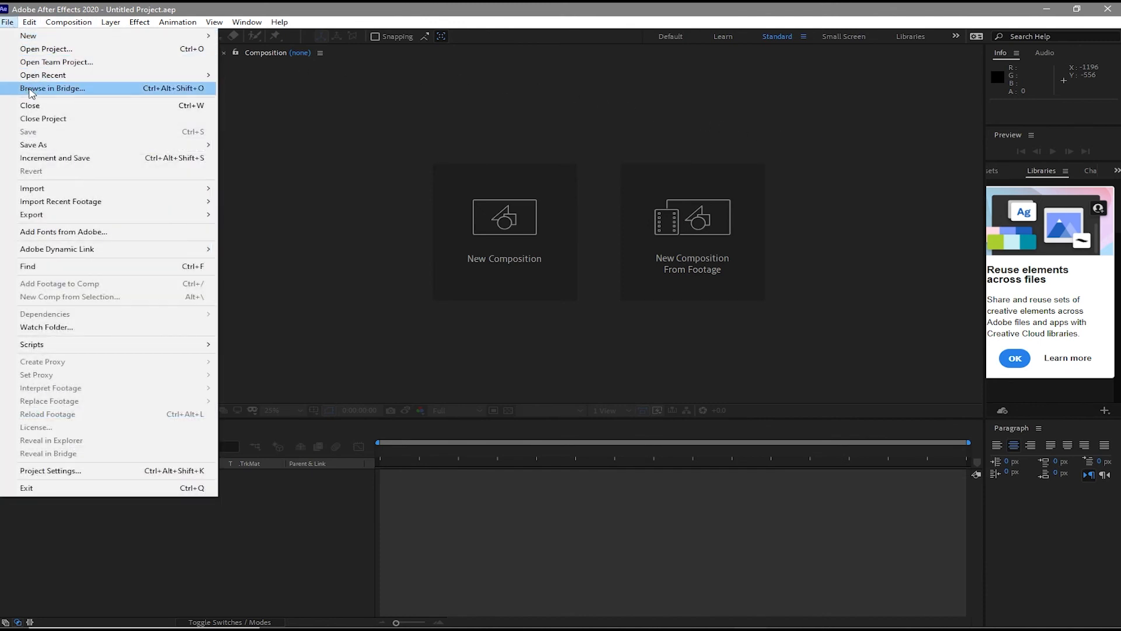
{"action": "left_click", "coordinate": [46, 50]}
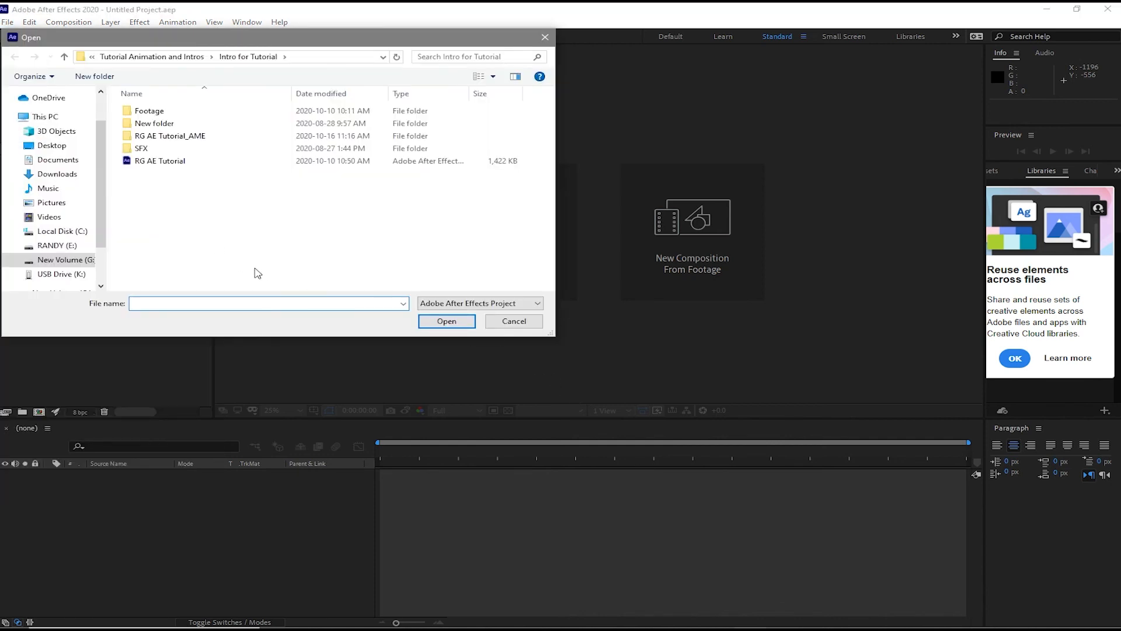
{"action": "left_click", "coordinate": [139, 163]}
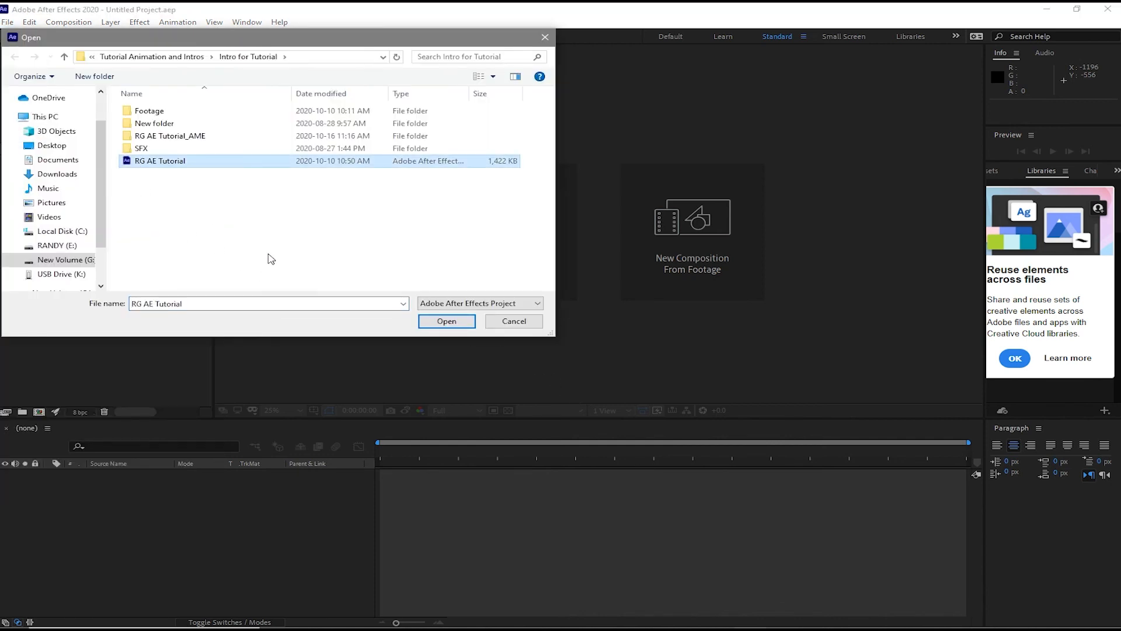
{"action": "left_click", "coordinate": [437, 321]}
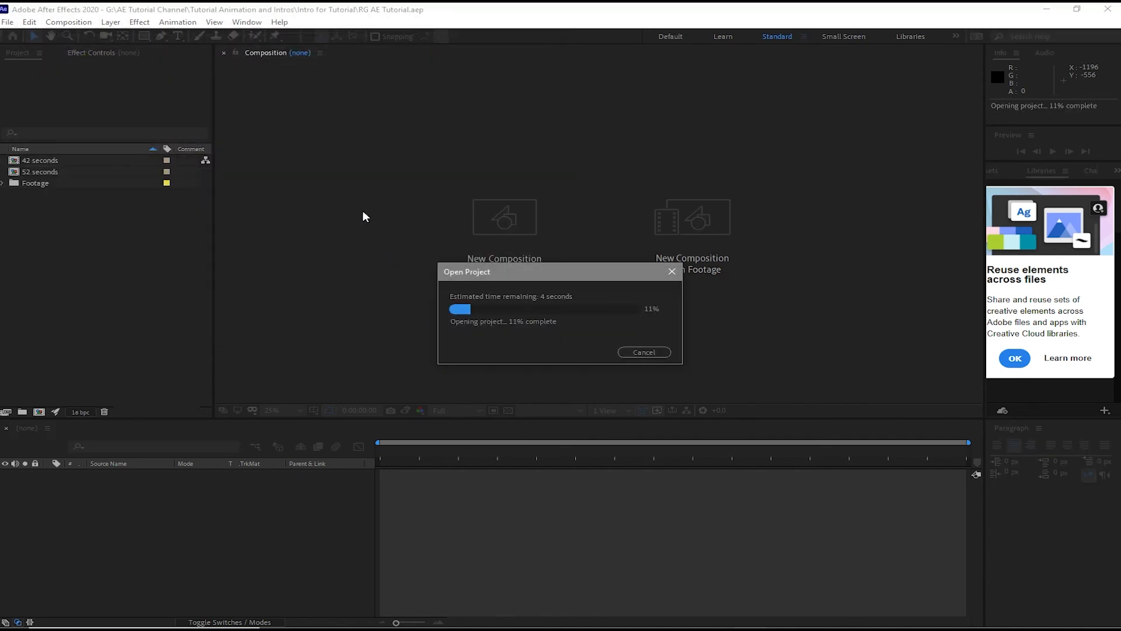
{"action": "left_click", "coordinate": [68, 21]}
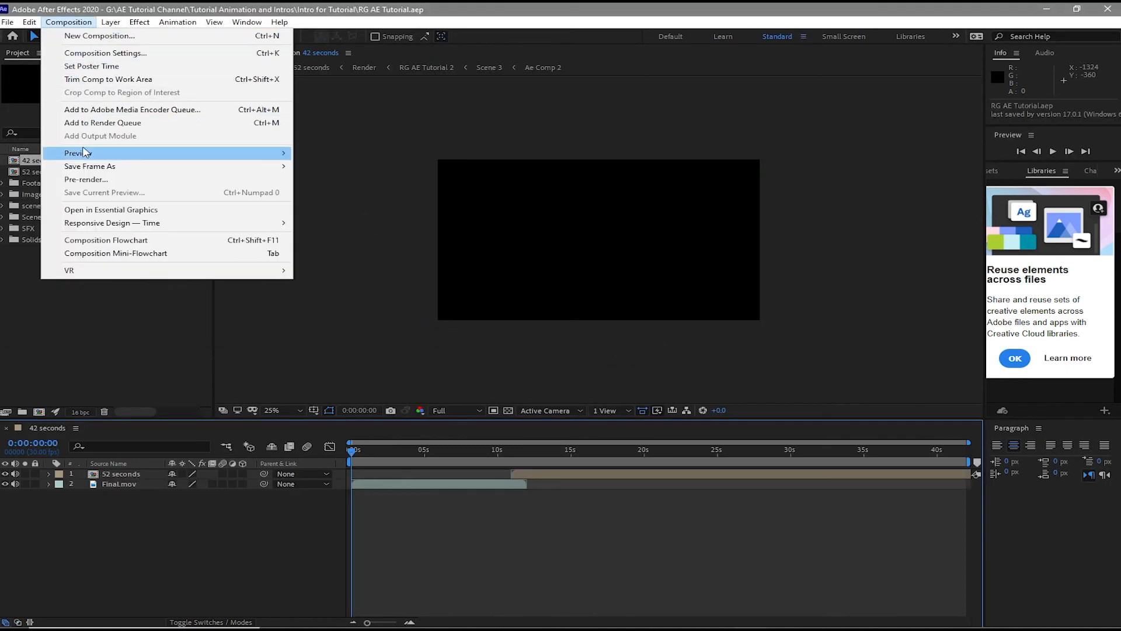
{"action": "left_click", "coordinate": [84, 124]}
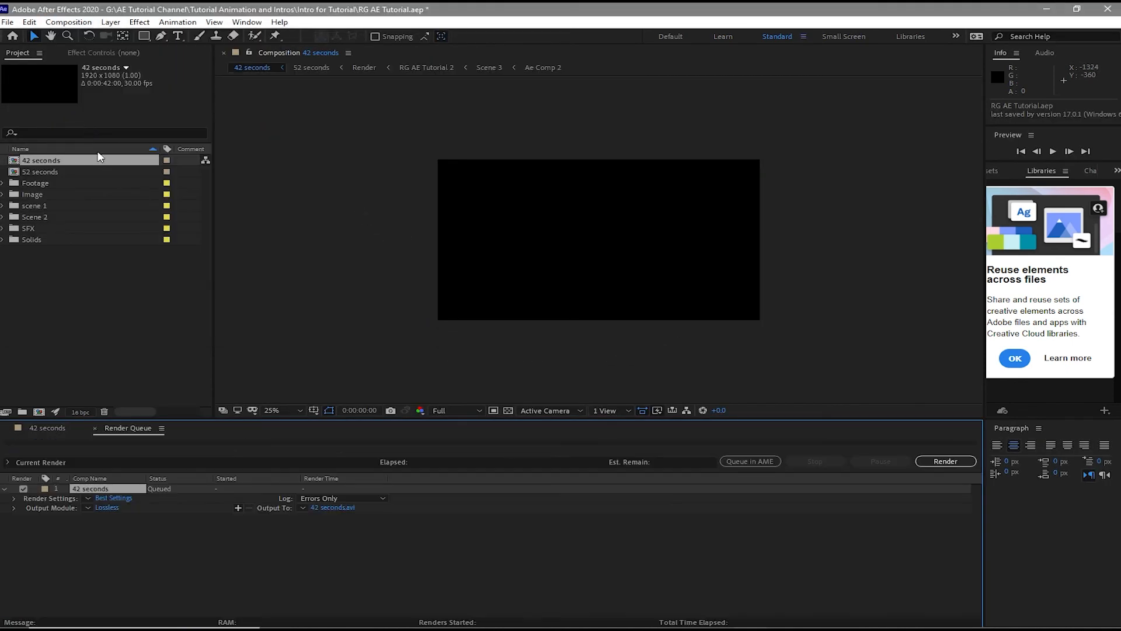
{"action": "left_click", "coordinate": [107, 508]}
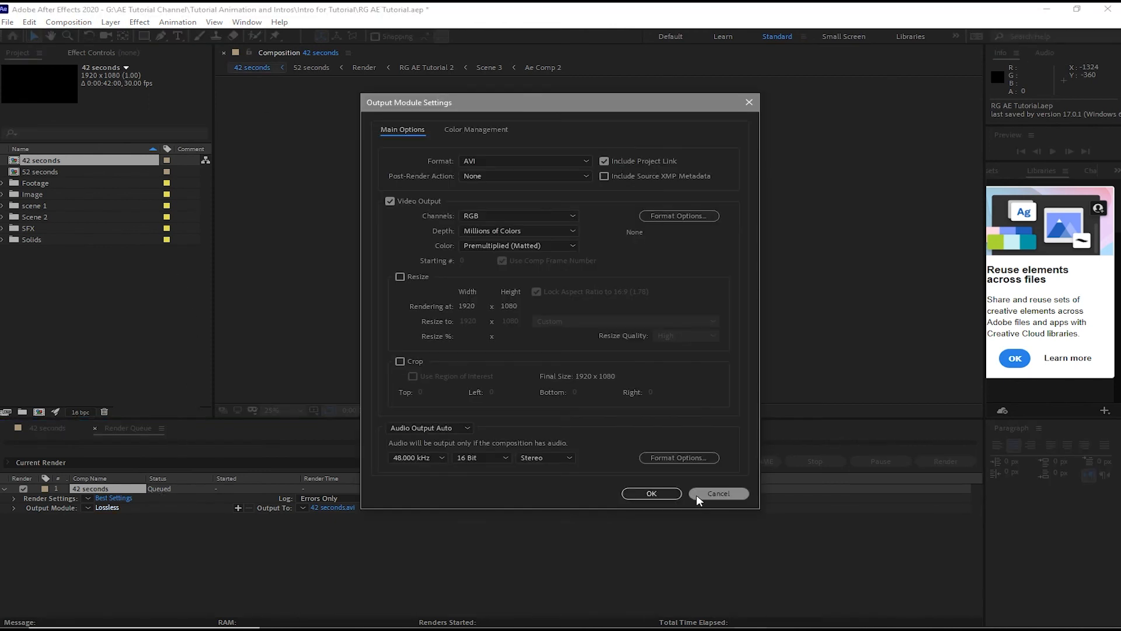
{"action": "left_click", "coordinate": [696, 495]}
{"action": "key", "text": "ctrl+z"}
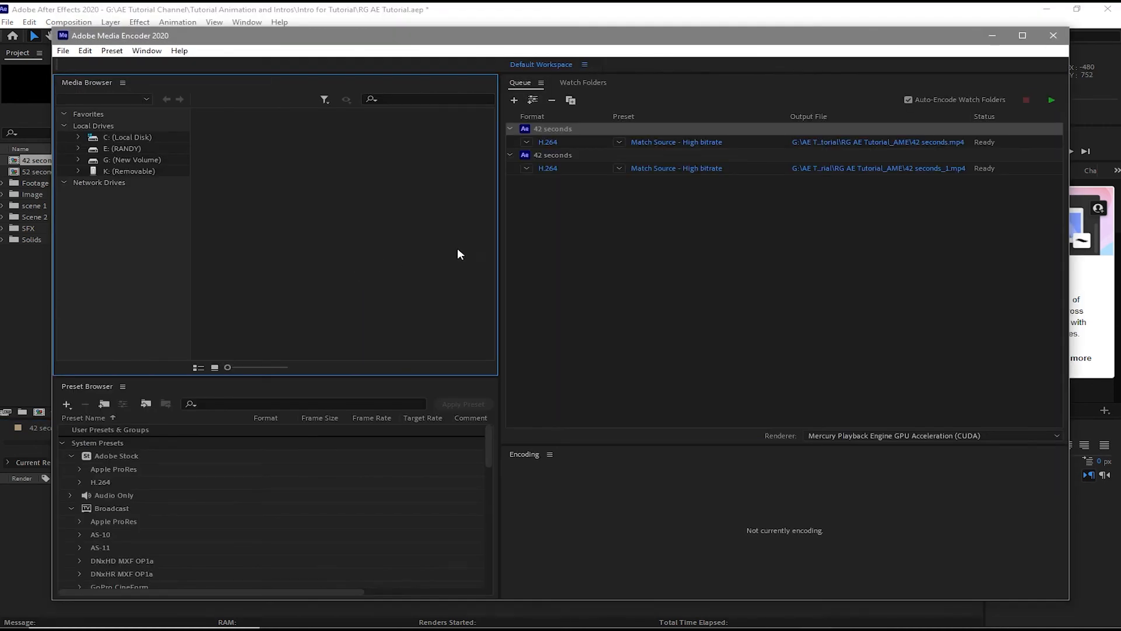
In Media Encoder, set the 42 seconds H.264 job to save as 42 seconds_1 in the Downloads folder and start encoding the queue
{"action": "left_click", "coordinate": [681, 146]}
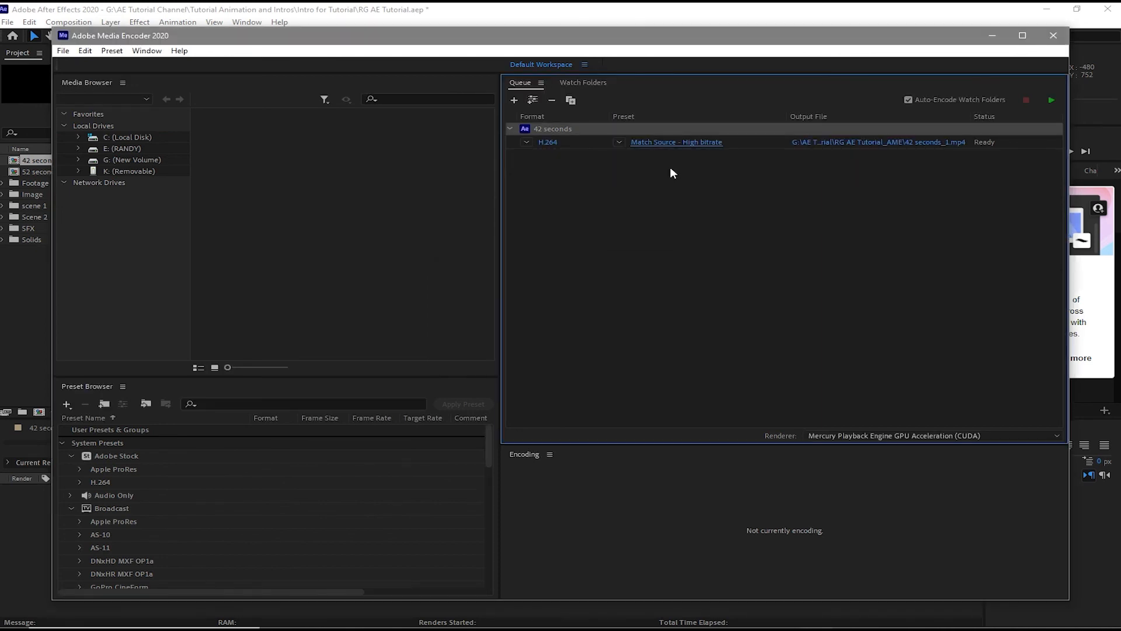
{"action": "left_click", "coordinate": [660, 143]}
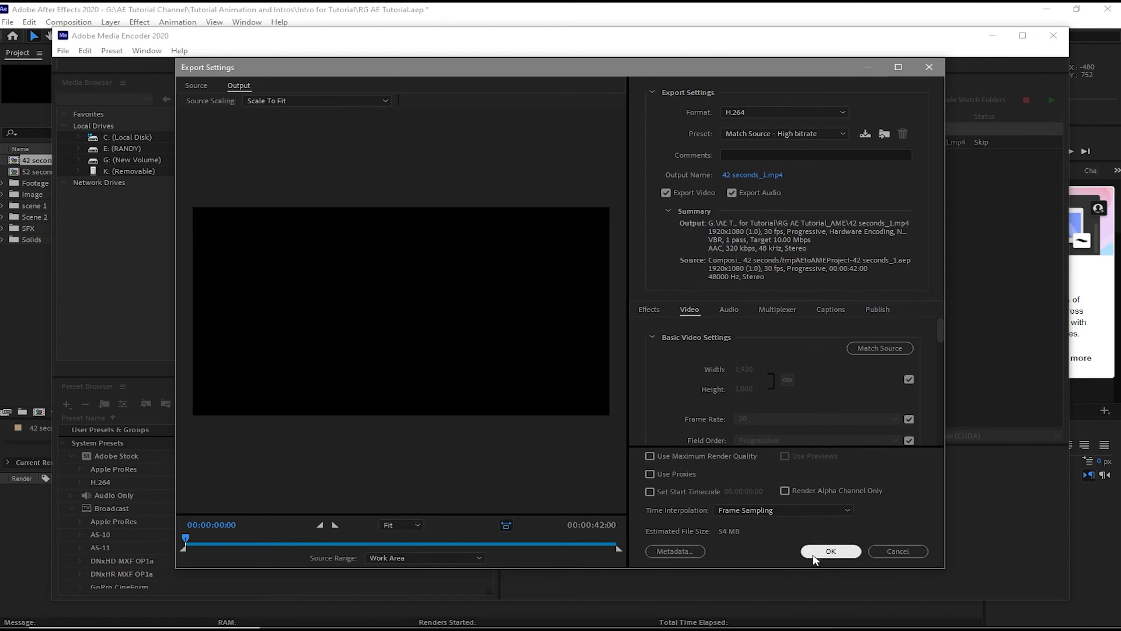
{"action": "left_click", "coordinate": [737, 176]}
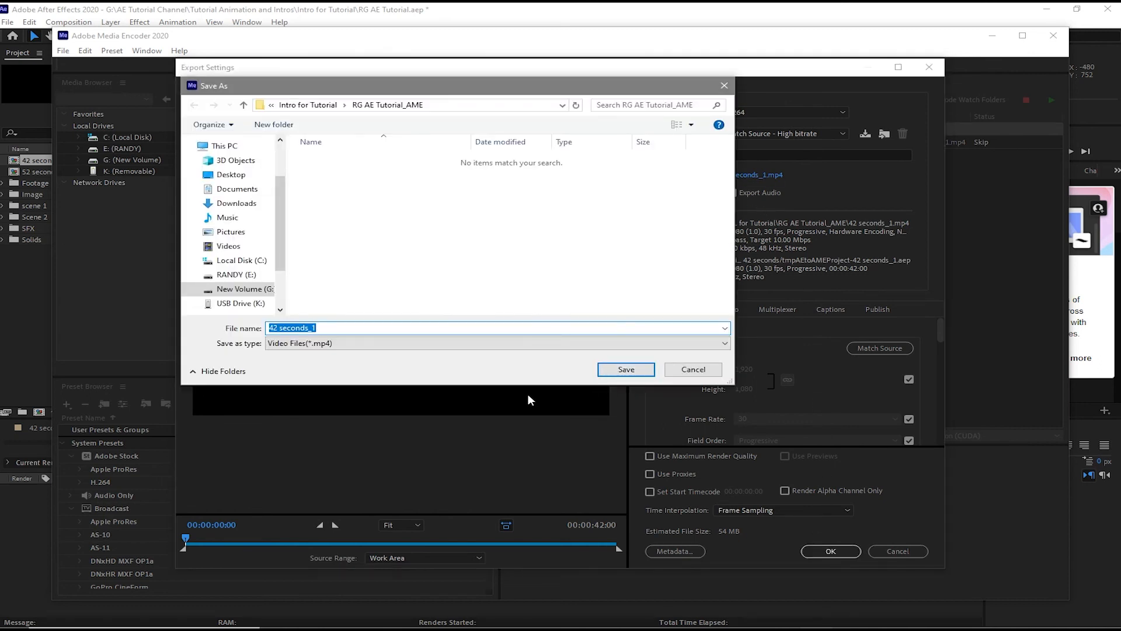
{"action": "left_click", "coordinate": [241, 205]}
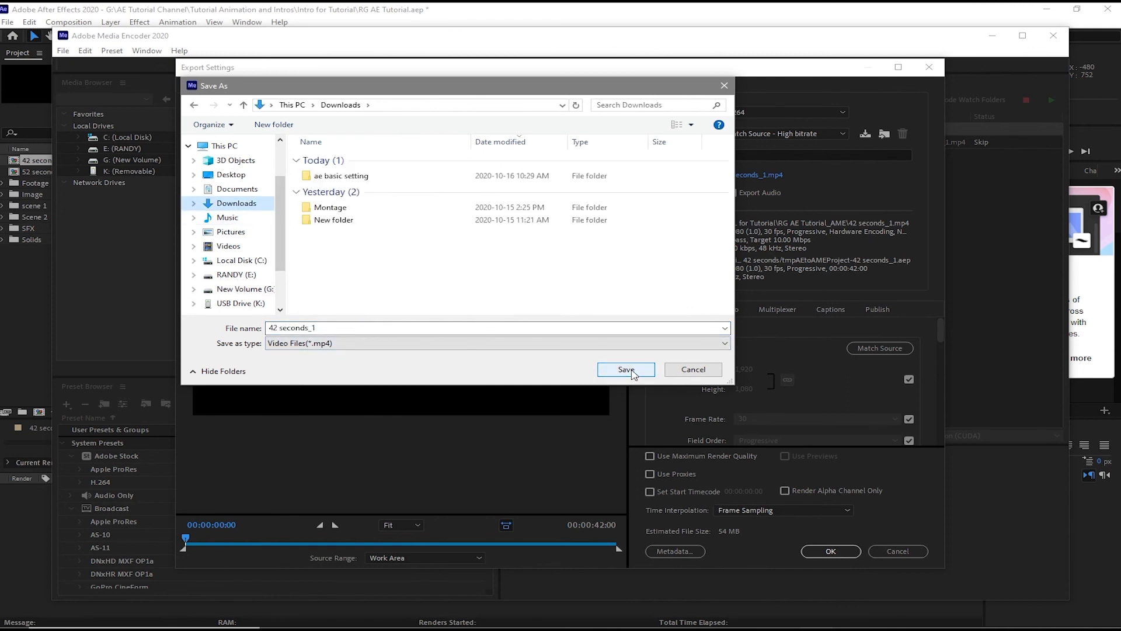
{"action": "left_click", "coordinate": [631, 371]}
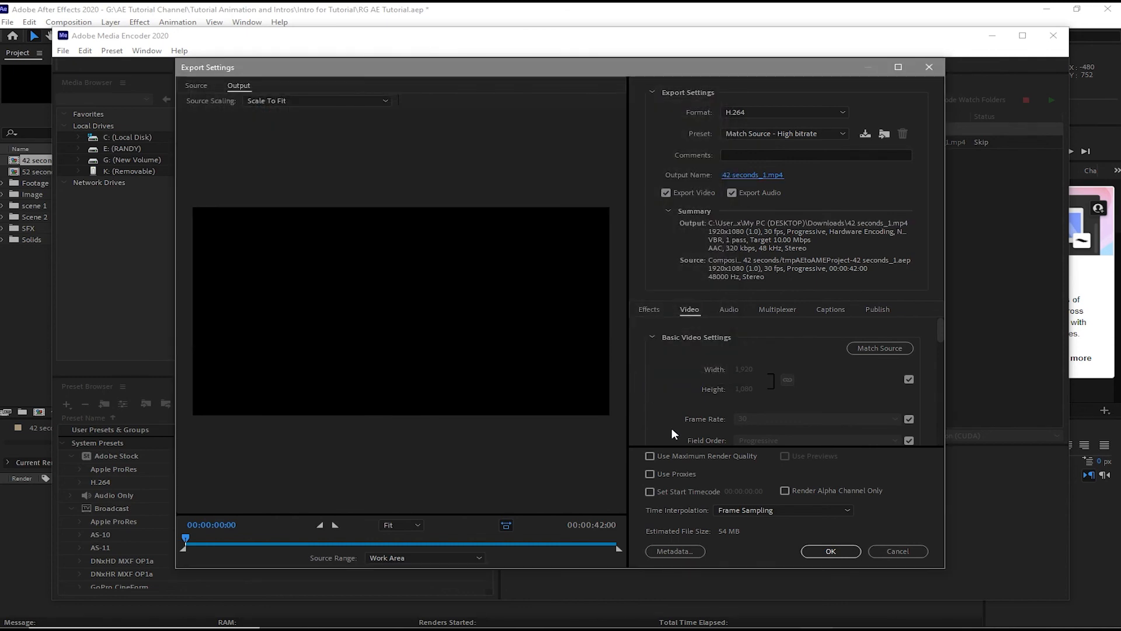
{"action": "left_click", "coordinate": [831, 552]}
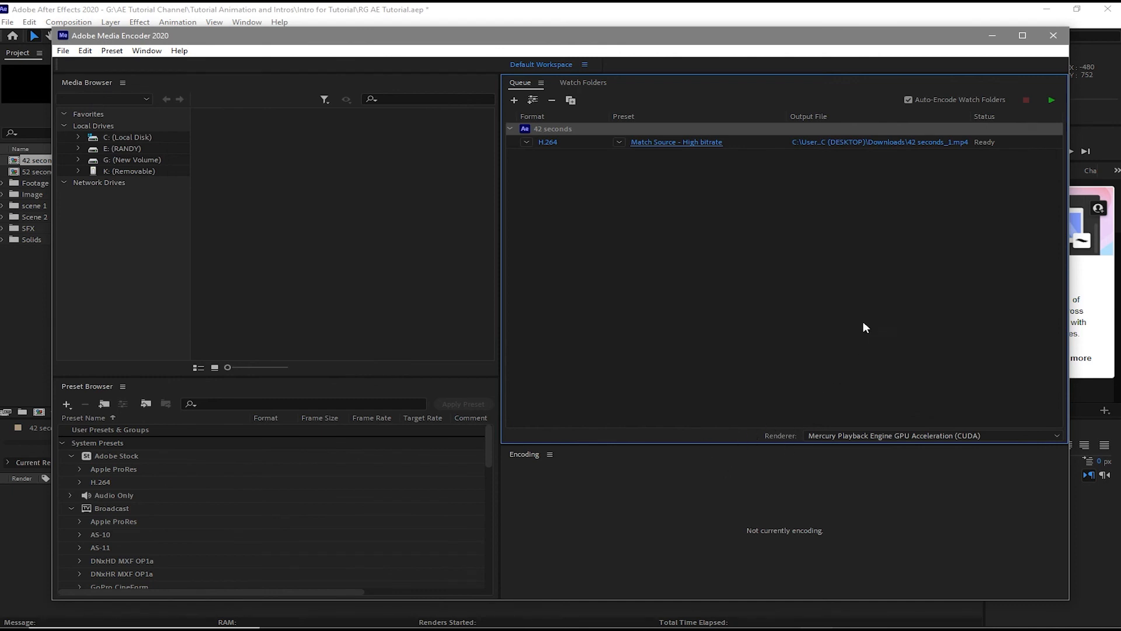
{"action": "left_click", "coordinate": [1050, 100]}
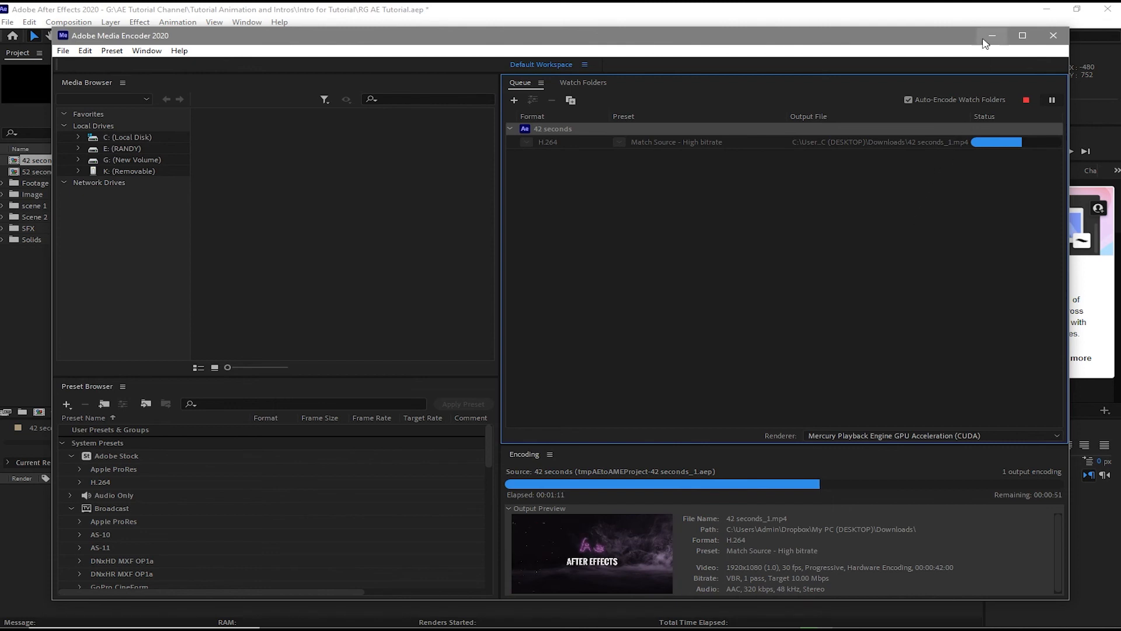
Return to After Effects and draw a rectangle shape about 772 by 484 pixels near the middle of the 42 seconds composition
{"action": "left_click", "coordinate": [986, 41]}
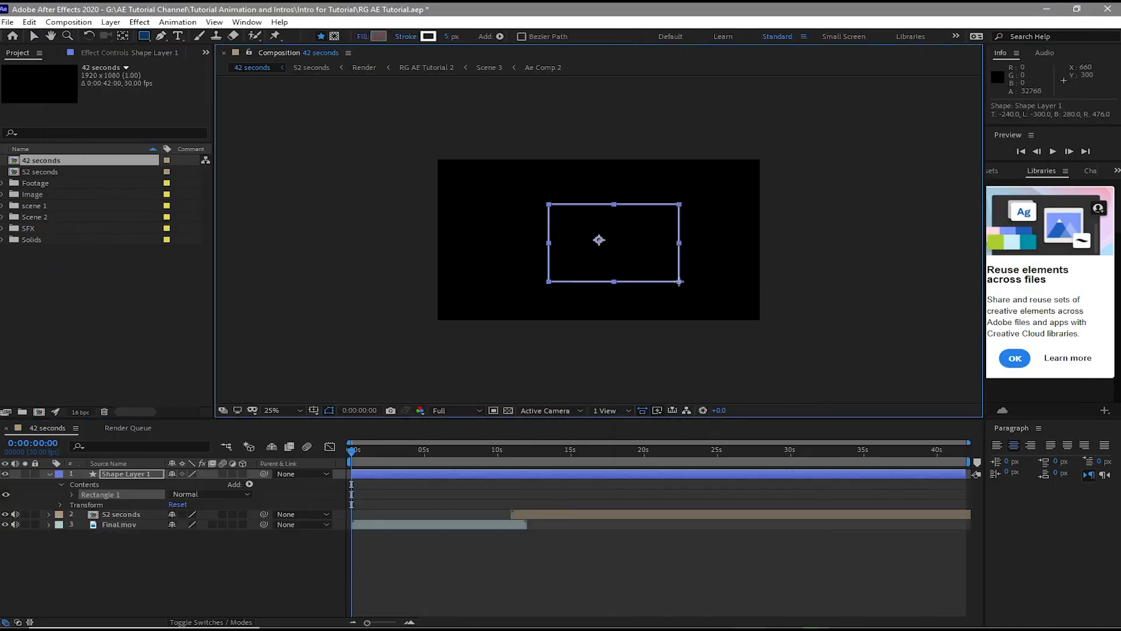
{"action": "left_click_drag", "start_coordinate": [679, 282], "coordinate": [678, 271]}
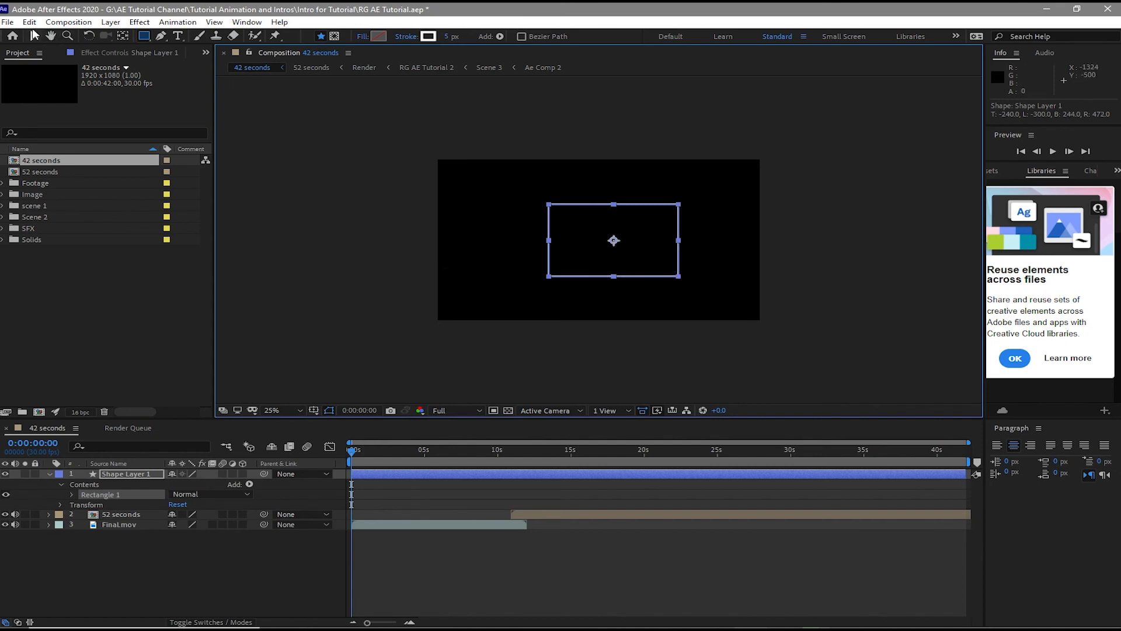
{"action": "left_click", "coordinate": [31, 37]}
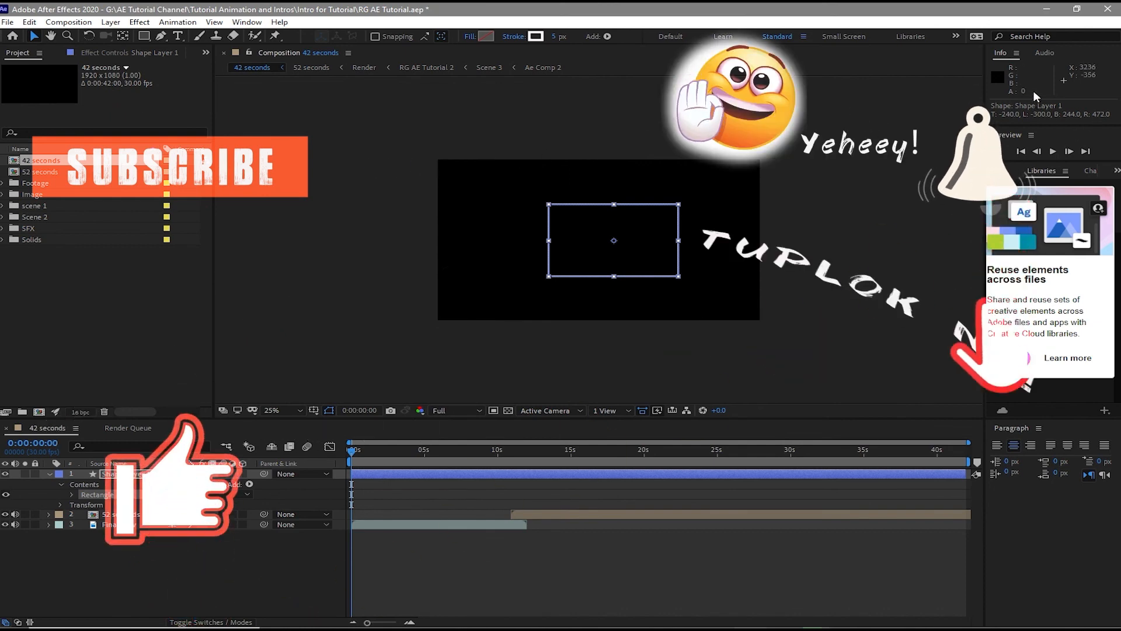
Examine the GPU information in the Previews preferences for the graphics device and texture memory
{"action": "mouse_move", "coordinate": [652, 627]}
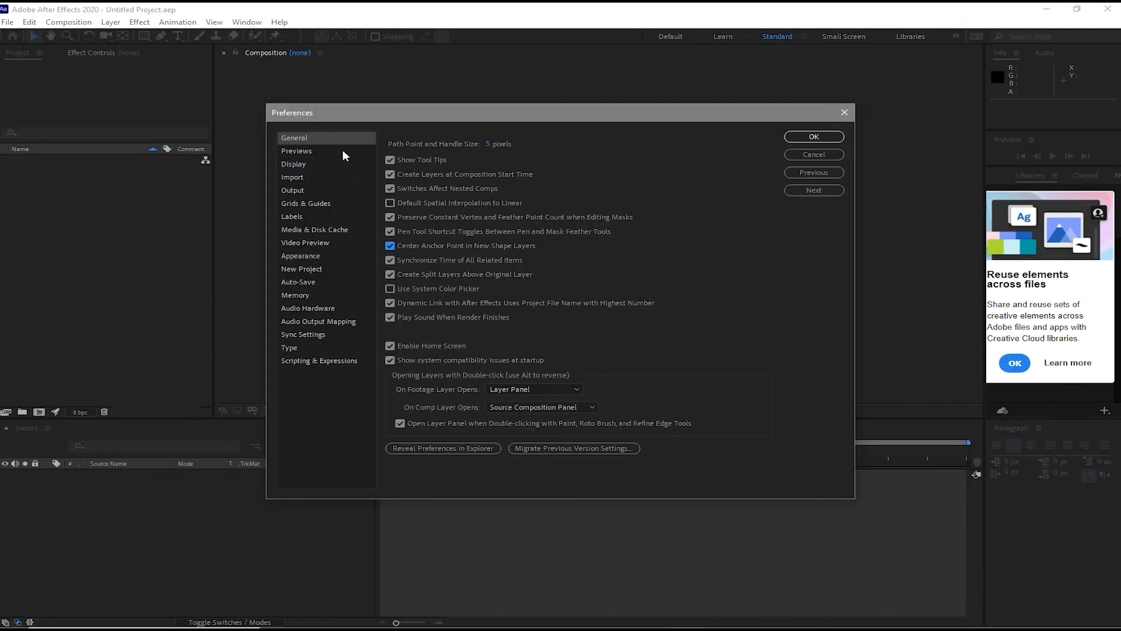
{"action": "left_click", "coordinate": [343, 150]}
{"action": "left_click", "coordinate": [601, 156]}
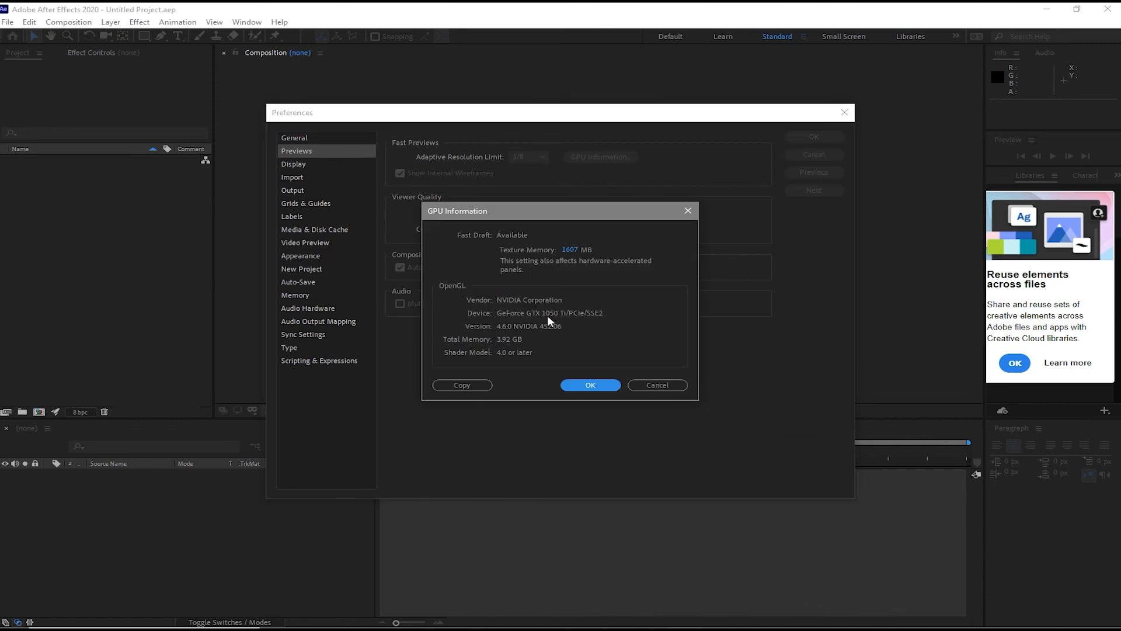
{"action": "left_click", "coordinate": [593, 383]}
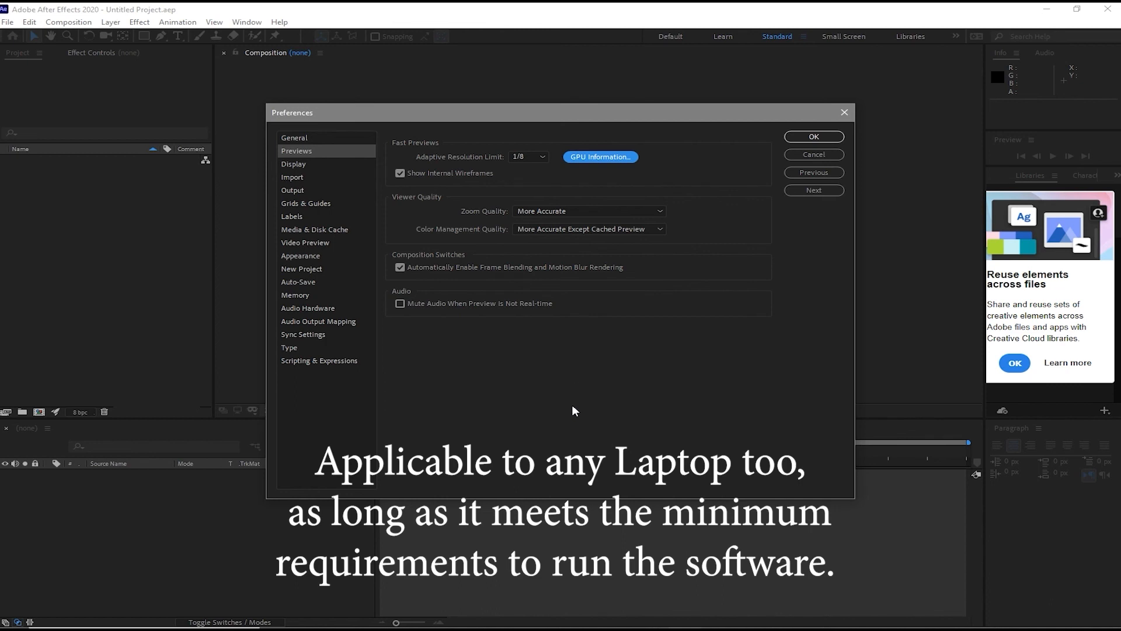
Switch to File Explorer and open the Support Files folder of Adobe After Effects 2020 under Program Files on drive C
{"action": "left_click", "coordinate": [684, 618]}
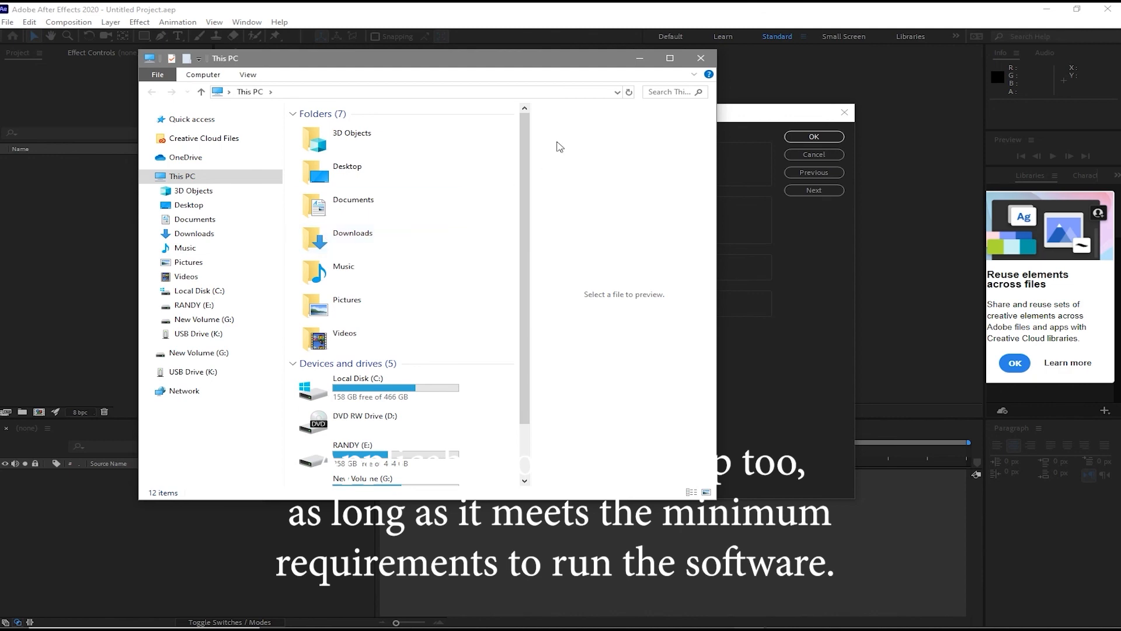
{"action": "left_click", "coordinate": [670, 58]}
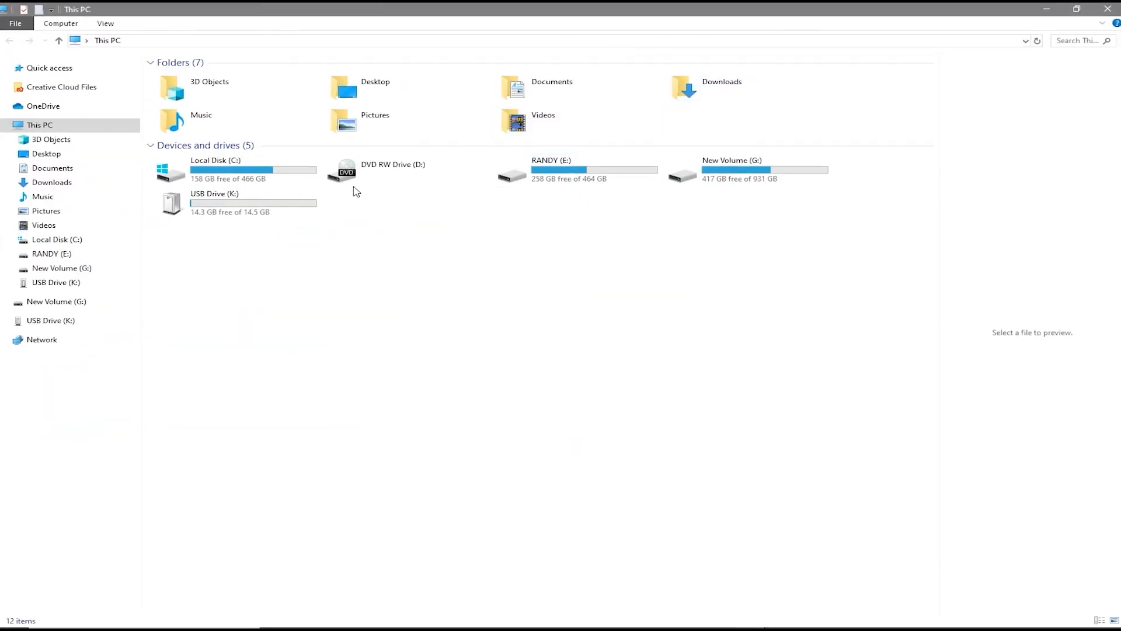
{"action": "double_click", "coordinate": [302, 175]}
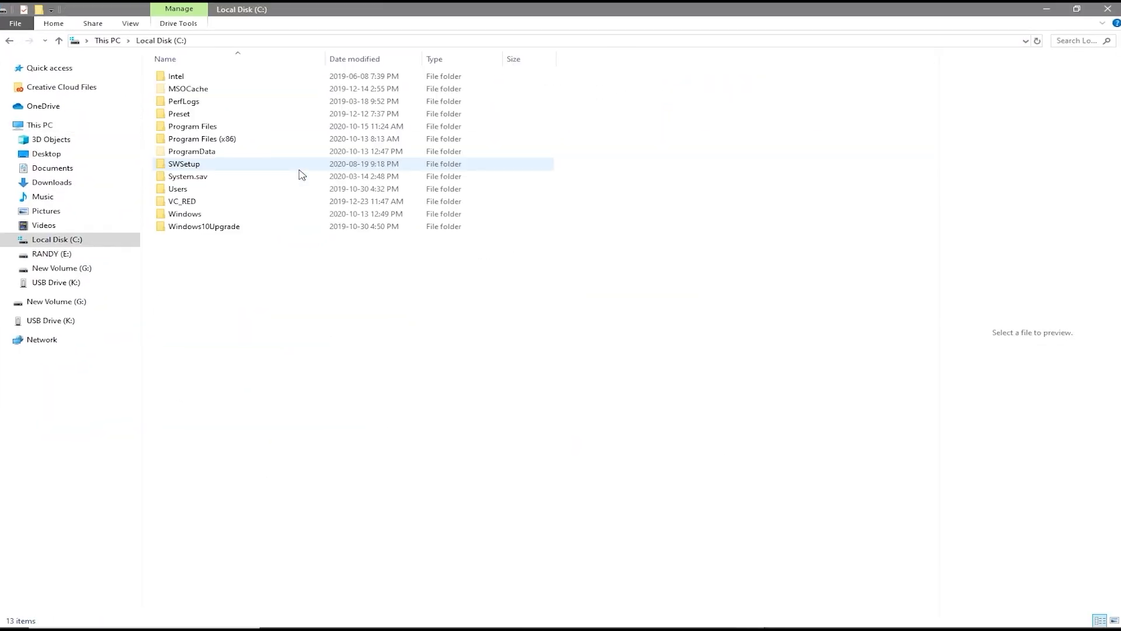
{"action": "double_click", "coordinate": [263, 128]}
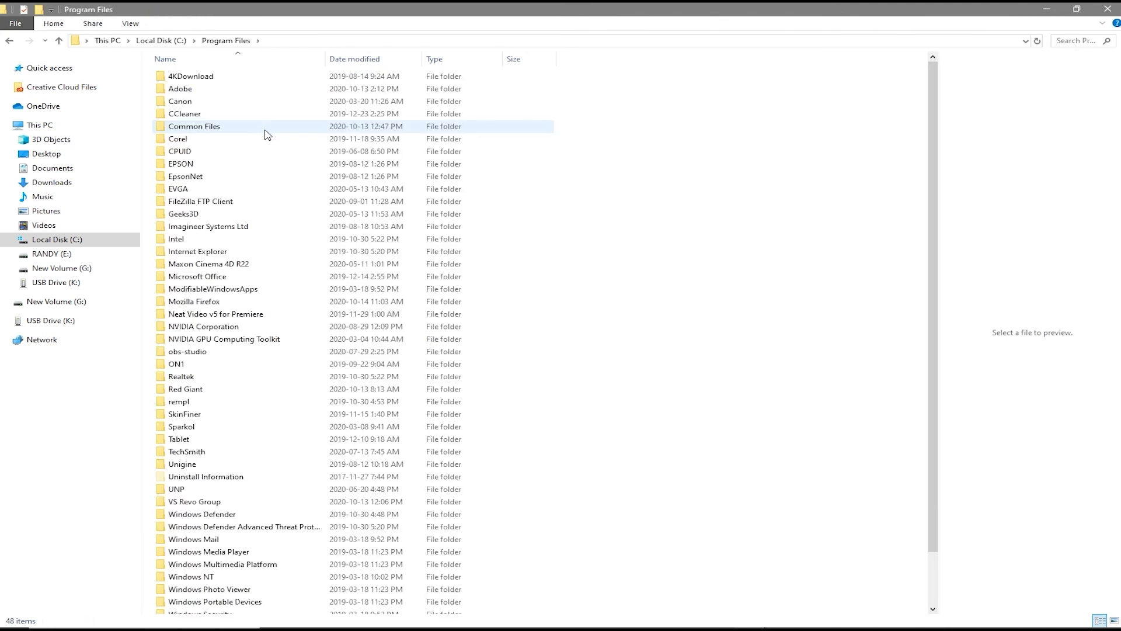
{"action": "double_click", "coordinate": [271, 93]}
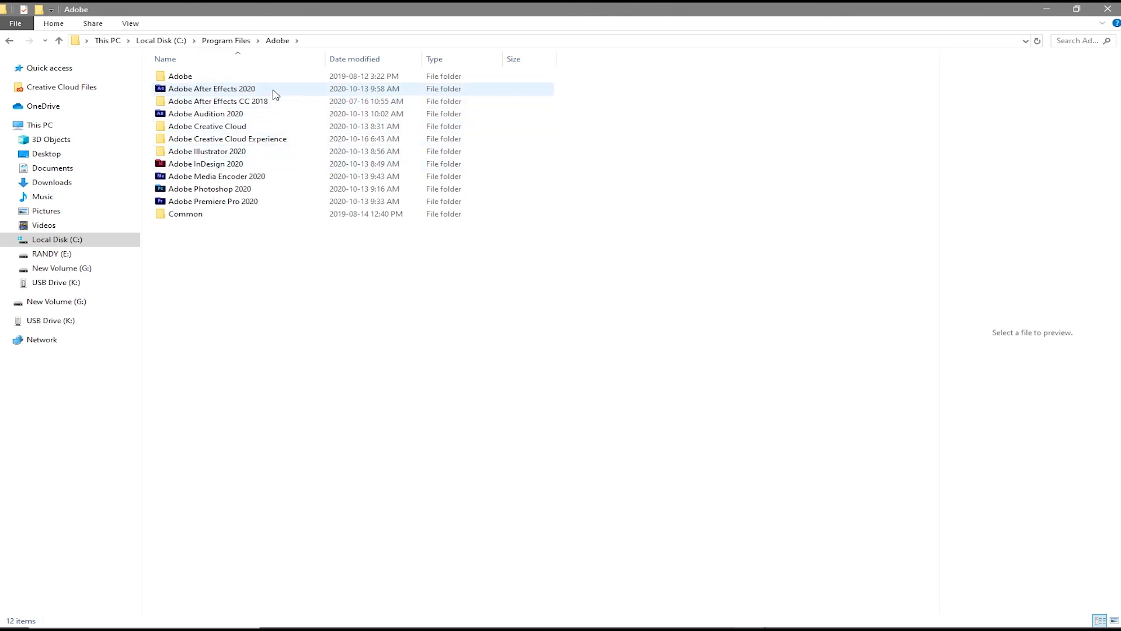
{"action": "double_click", "coordinate": [274, 90]}
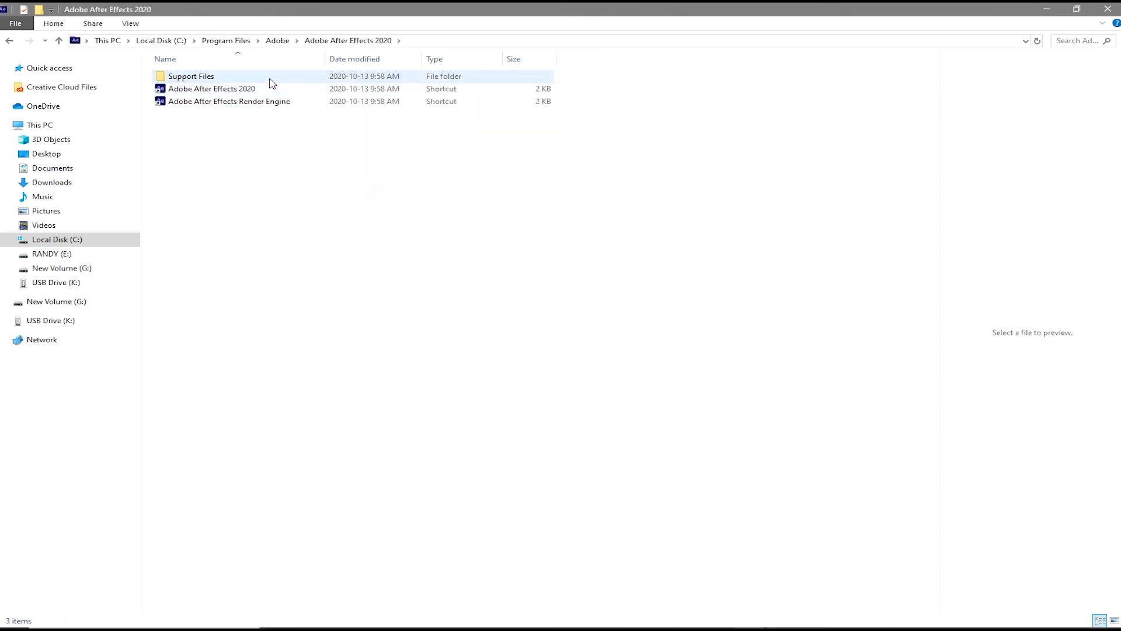
{"action": "double_click", "coordinate": [270, 79]}
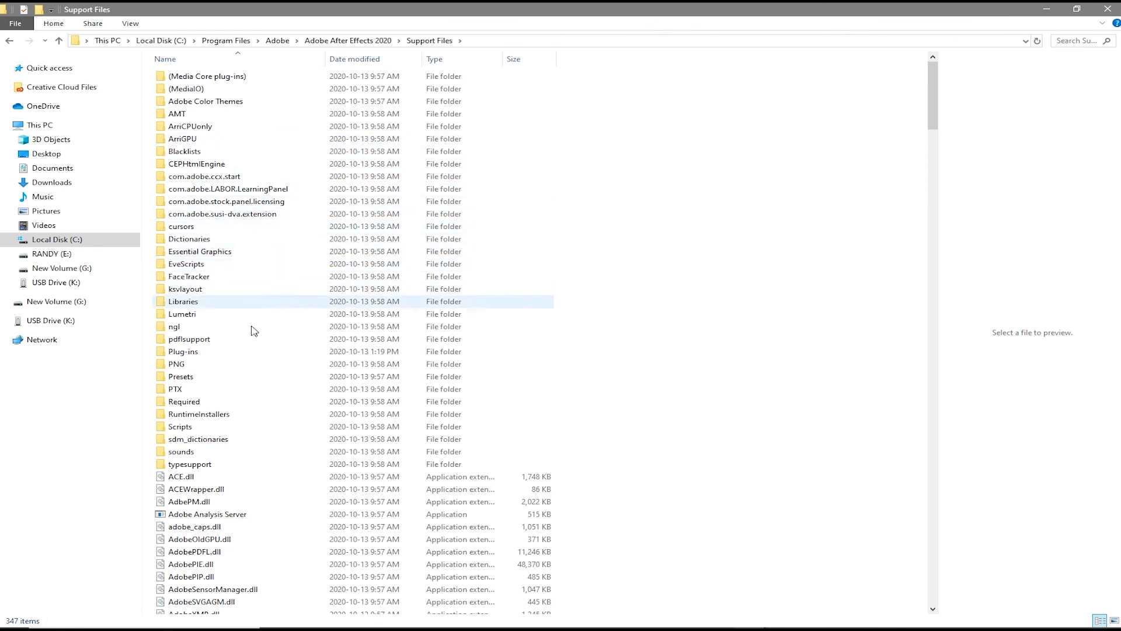
Copy the raytracer_supported_cards text file from the Support Files folder to the desktop
{"action": "scroll", "coordinate": [293, 374], "scroll_direction": "down", "scroll_amount": 5}
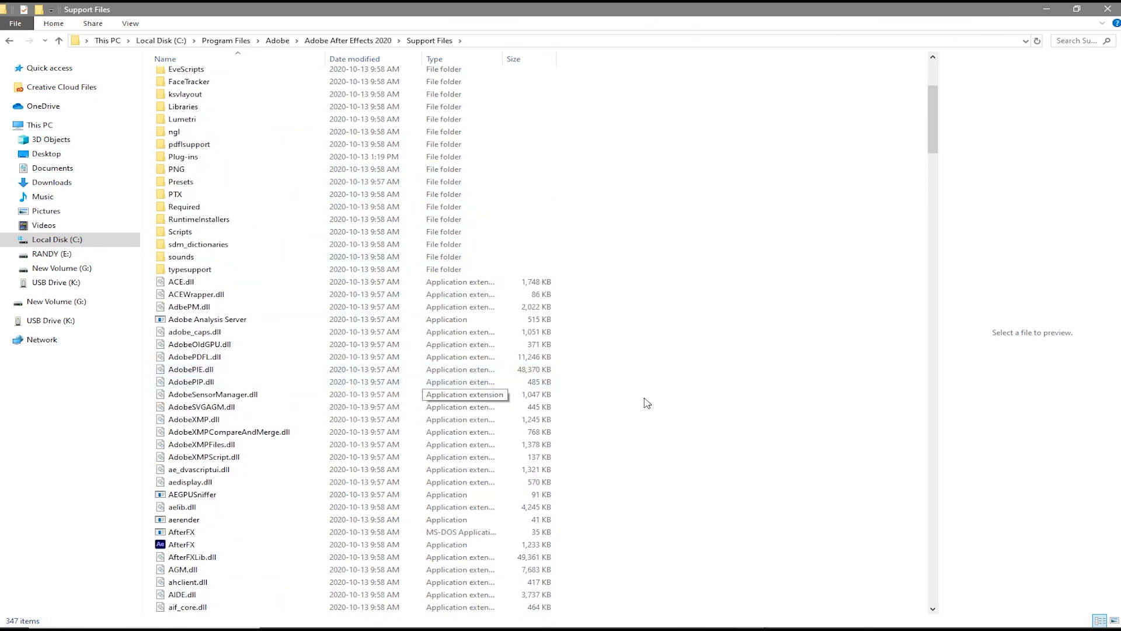
{"action": "scroll", "coordinate": [193, 374], "scroll_direction": "down", "scroll_amount": 20}
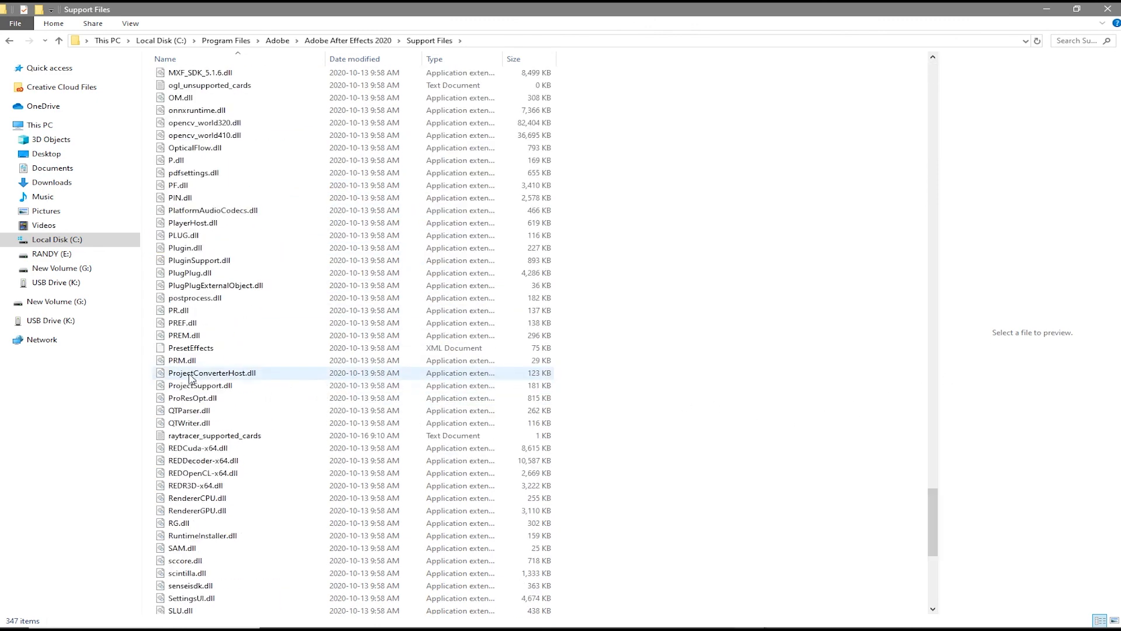
{"action": "left_click", "coordinate": [194, 439]}
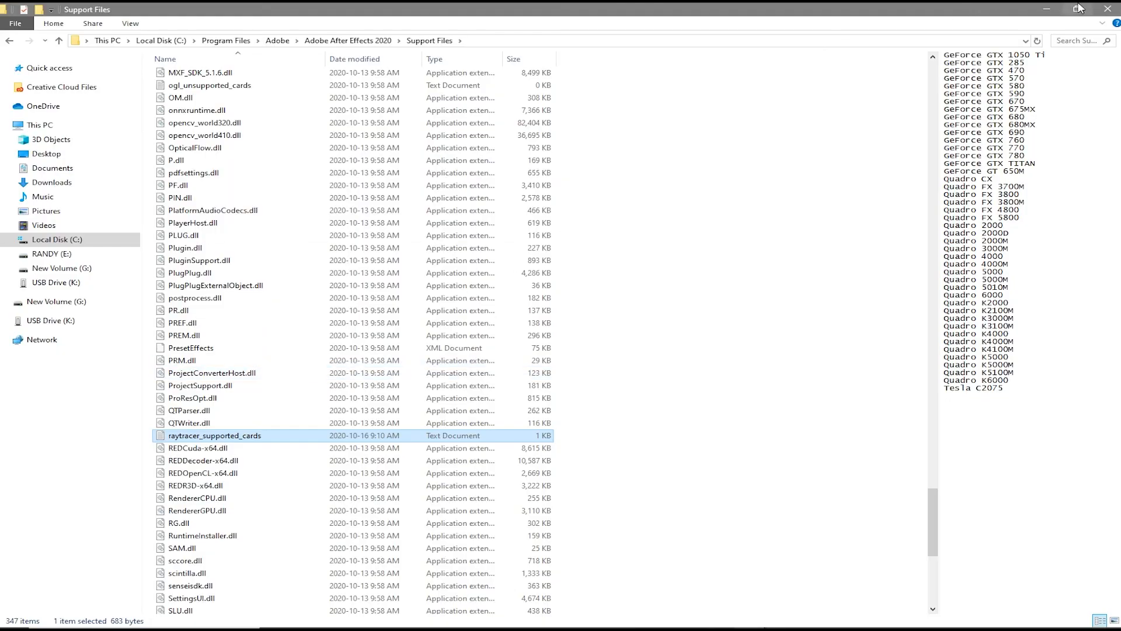
{"action": "left_click", "coordinate": [1050, 9]}
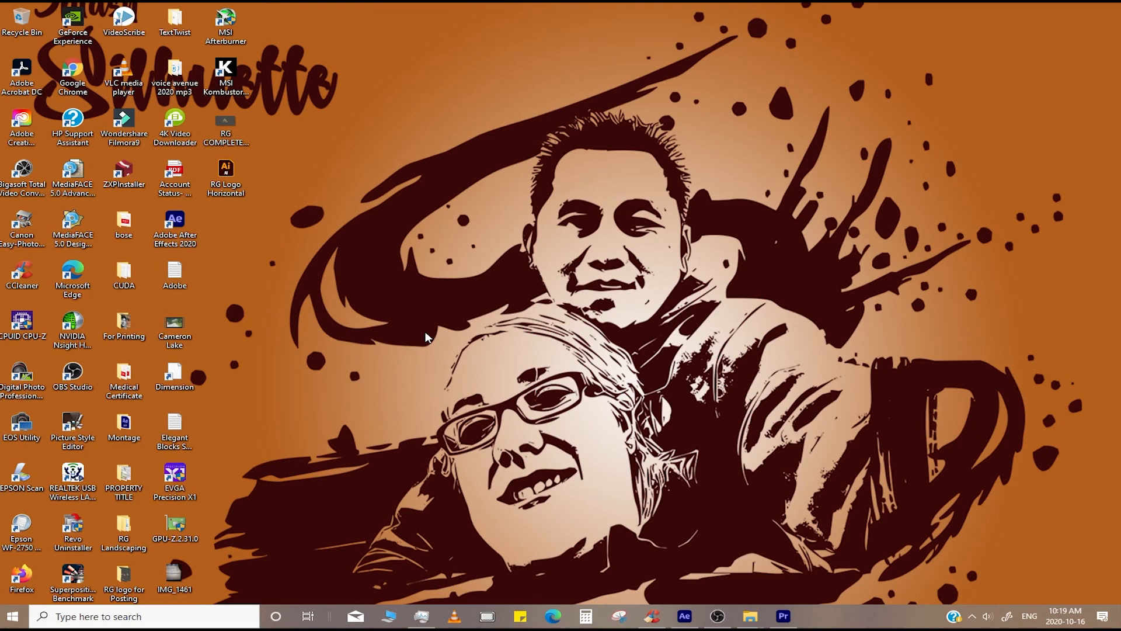
{"action": "right_click", "coordinate": [298, 352]}
{"action": "left_click", "coordinate": [327, 404]}
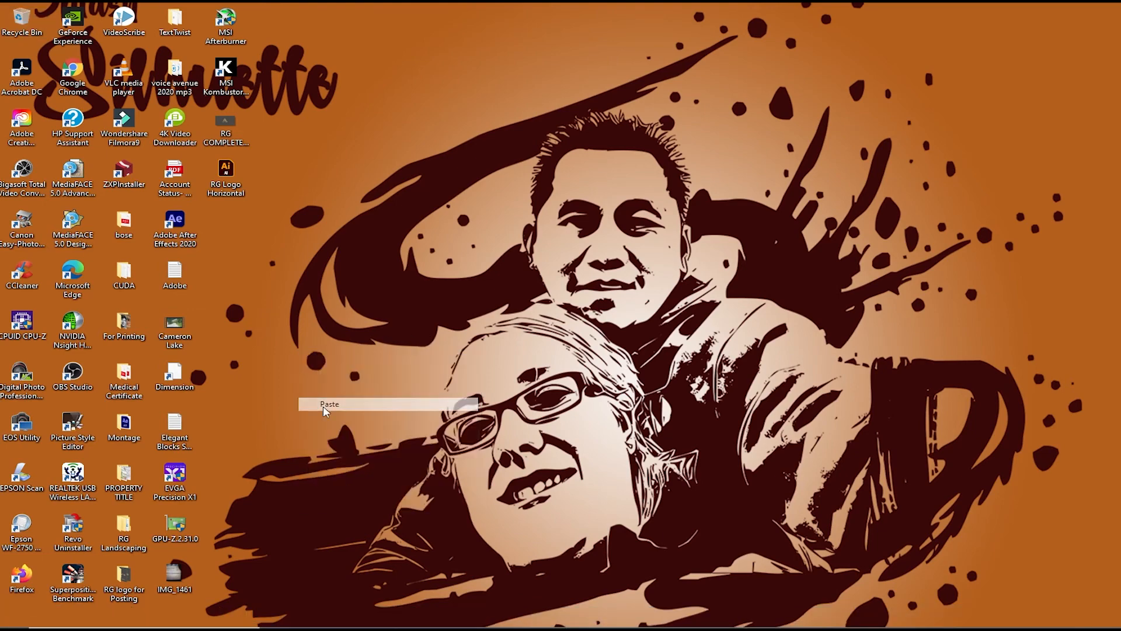
Open the desktop copy of raytracer_supported_cards in Notepad and compare its card list with the graphics card name in GPU-Z
{"action": "double_click", "coordinate": [278, 329]}
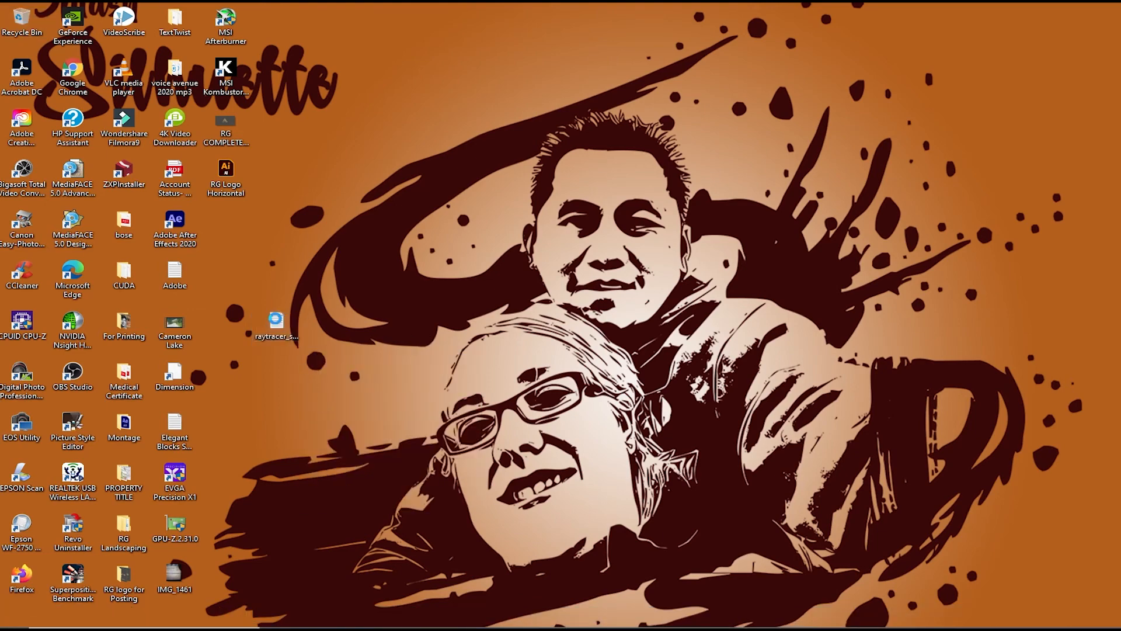
{"action": "left_click_drag", "start_coordinate": [439, 101], "coordinate": [595, 110]}
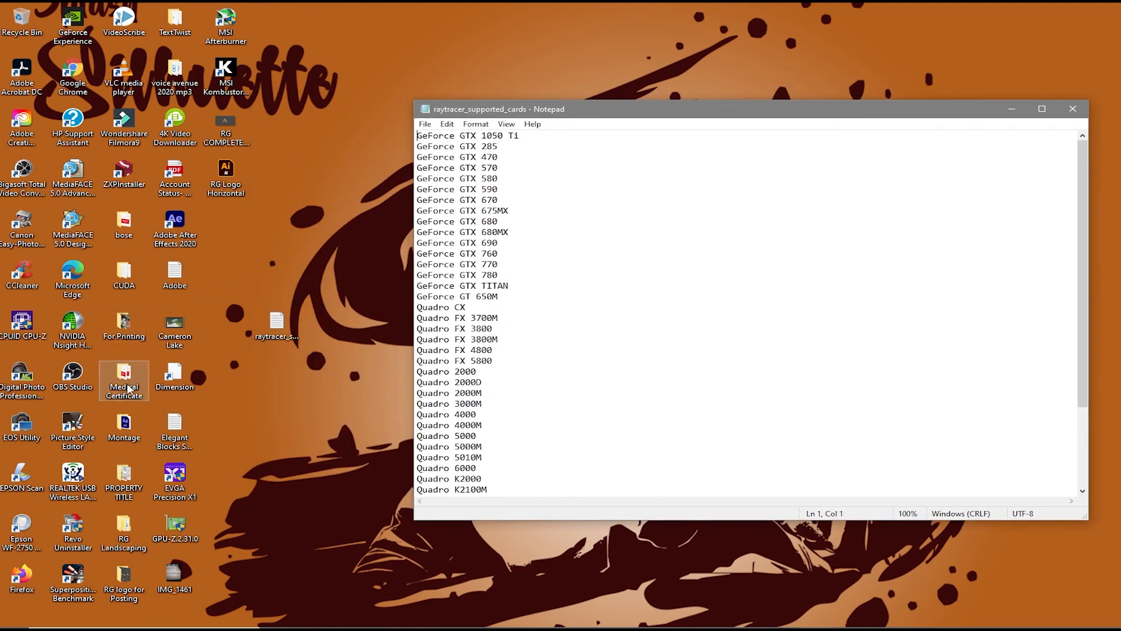
{"action": "double_click", "coordinate": [176, 529]}
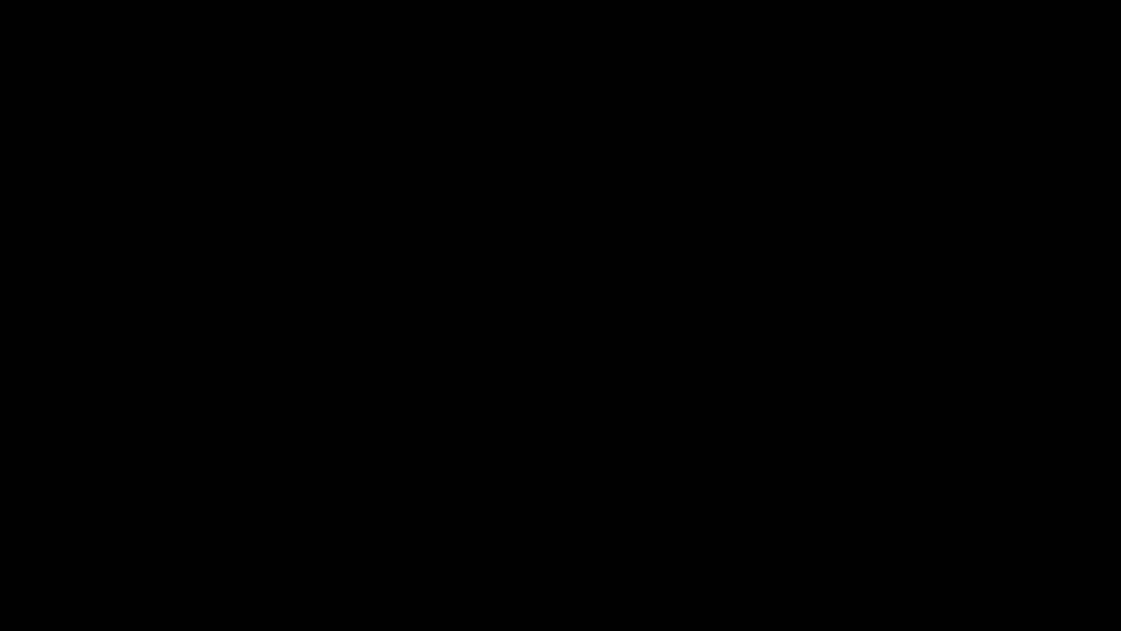
{"action": "left_click", "coordinate": [461, 399]}
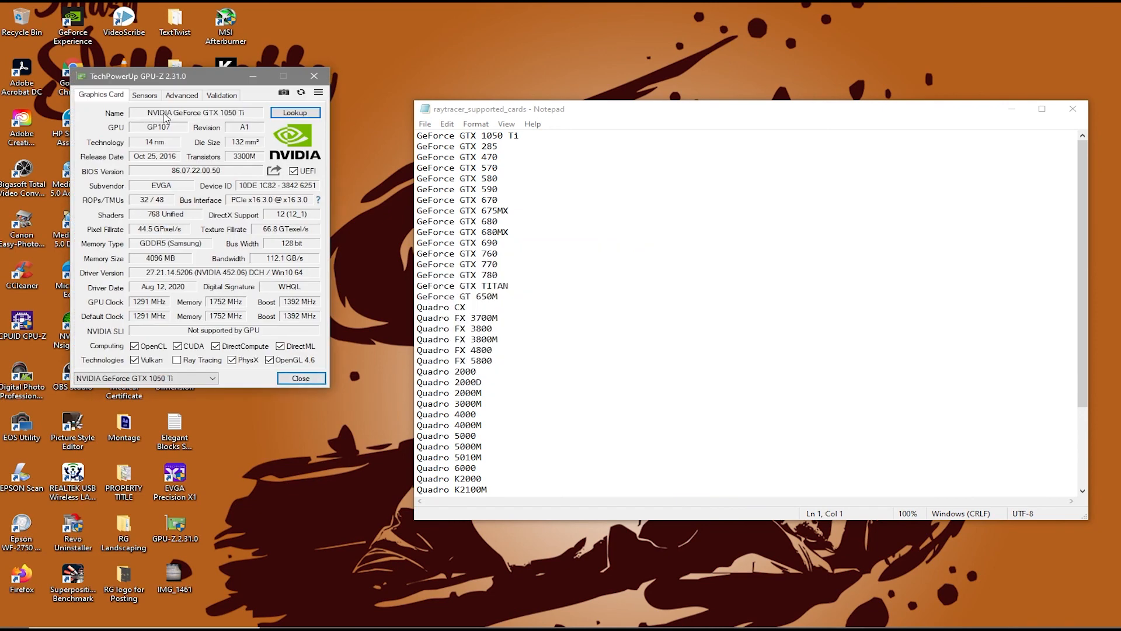
{"action": "mouse_move", "coordinate": [165, 118]}
{"action": "scroll", "coordinate": [505, 248], "scroll_direction": "down", "scroll_amount": 3}
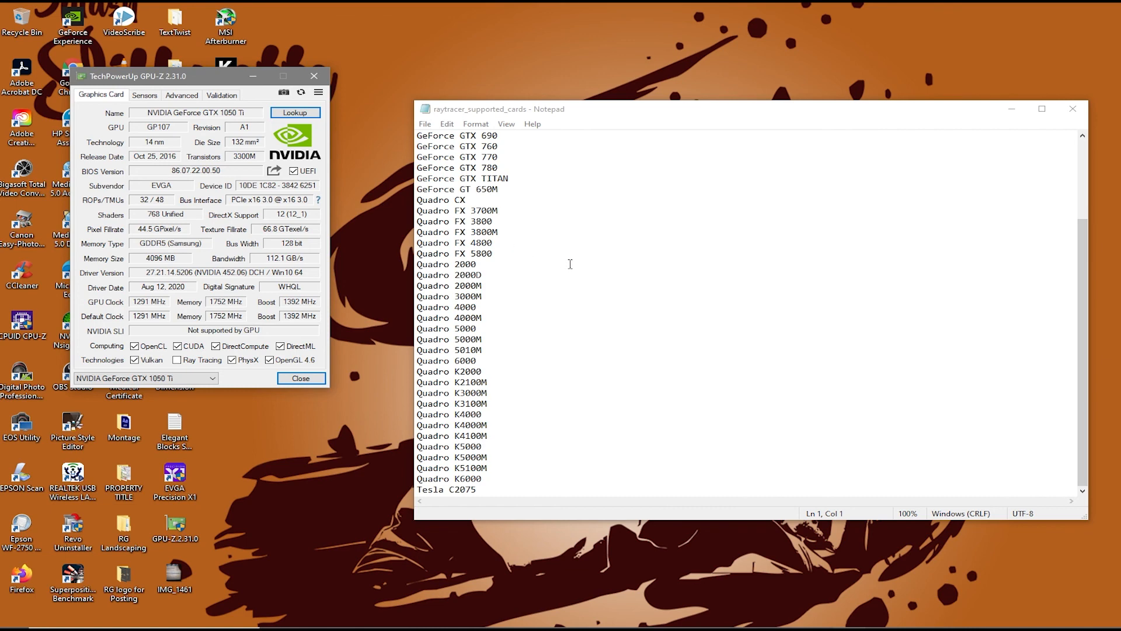
{"action": "scroll", "coordinate": [555, 257], "scroll_direction": "up", "scroll_amount": 3}
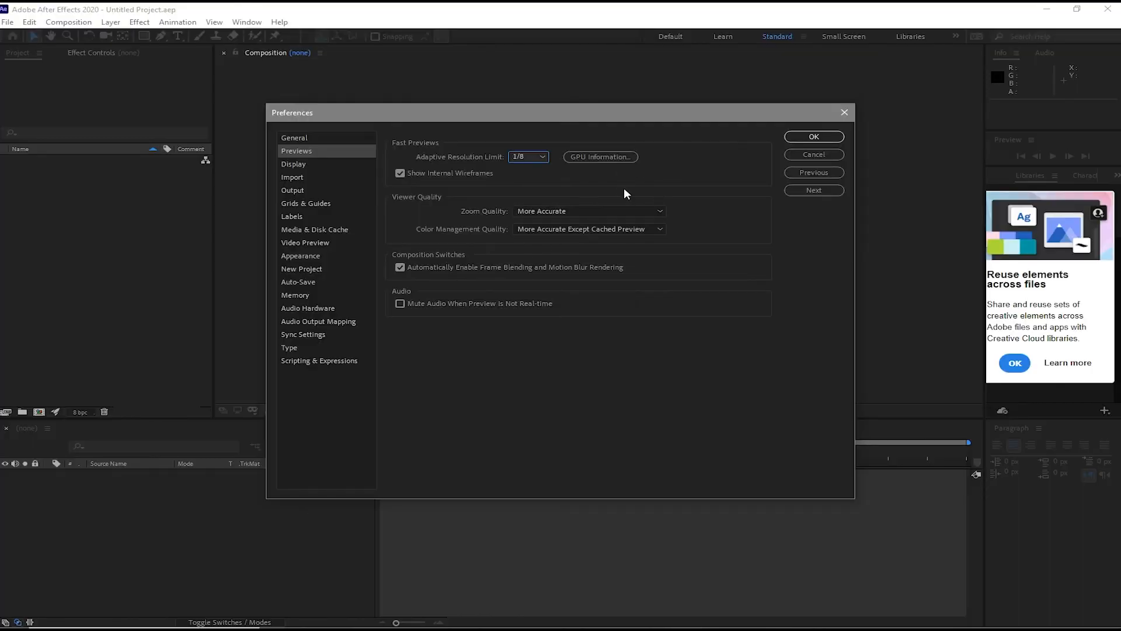
Back in the After Effects preferences, set the viewer zoom quality to Faster and clean the conformed media database and cache
{"action": "left_click", "coordinate": [658, 212]}
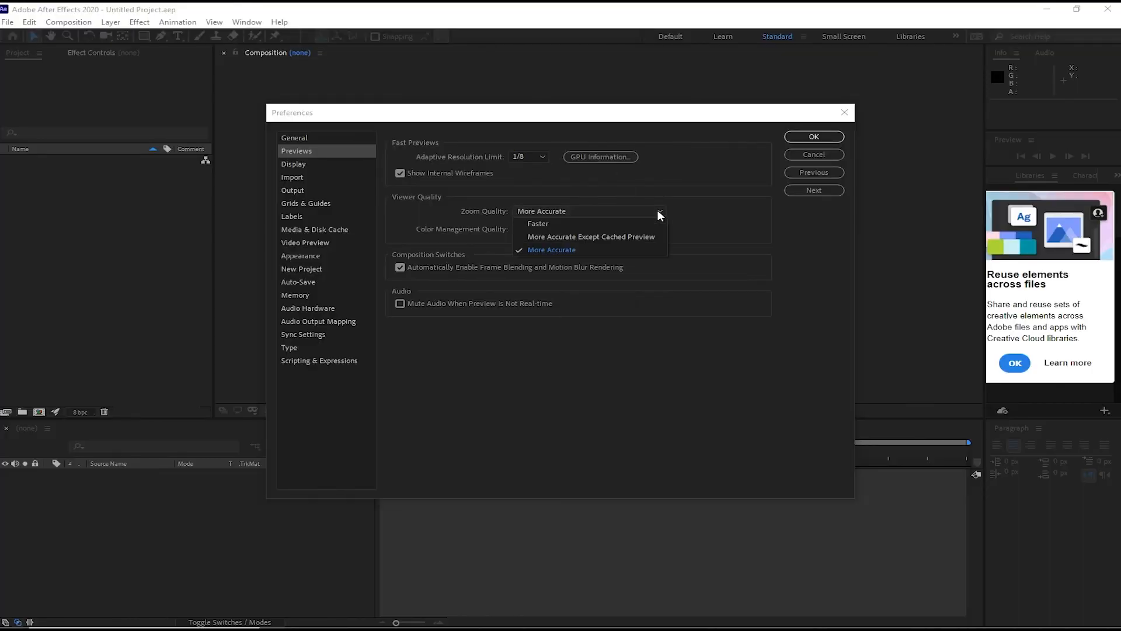
{"action": "left_click", "coordinate": [653, 224]}
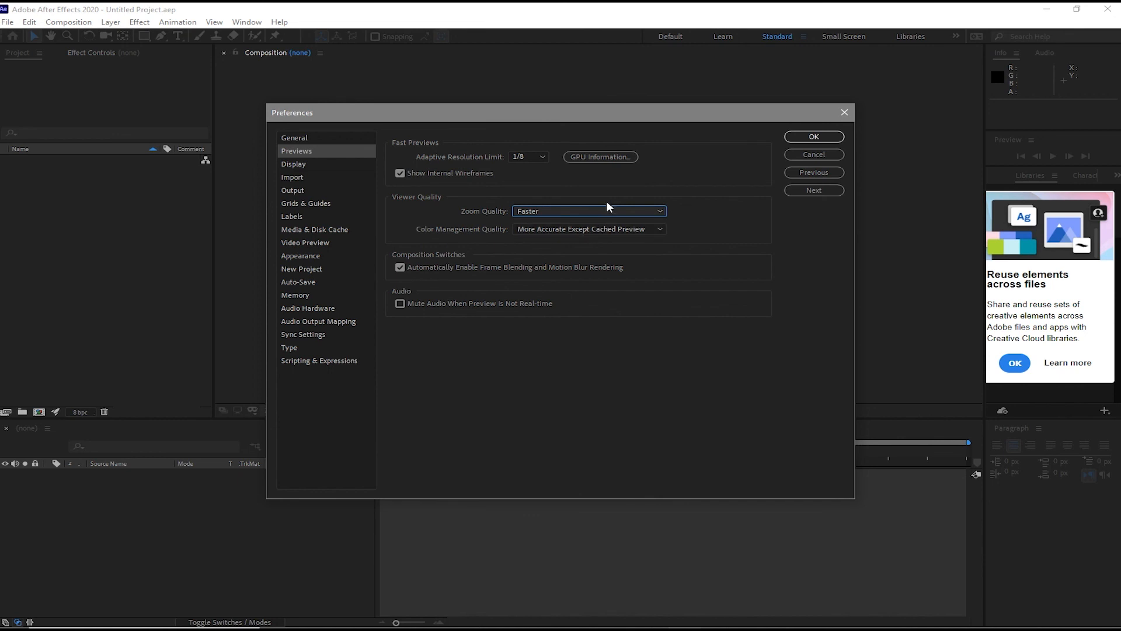
{"action": "left_click", "coordinate": [336, 231]}
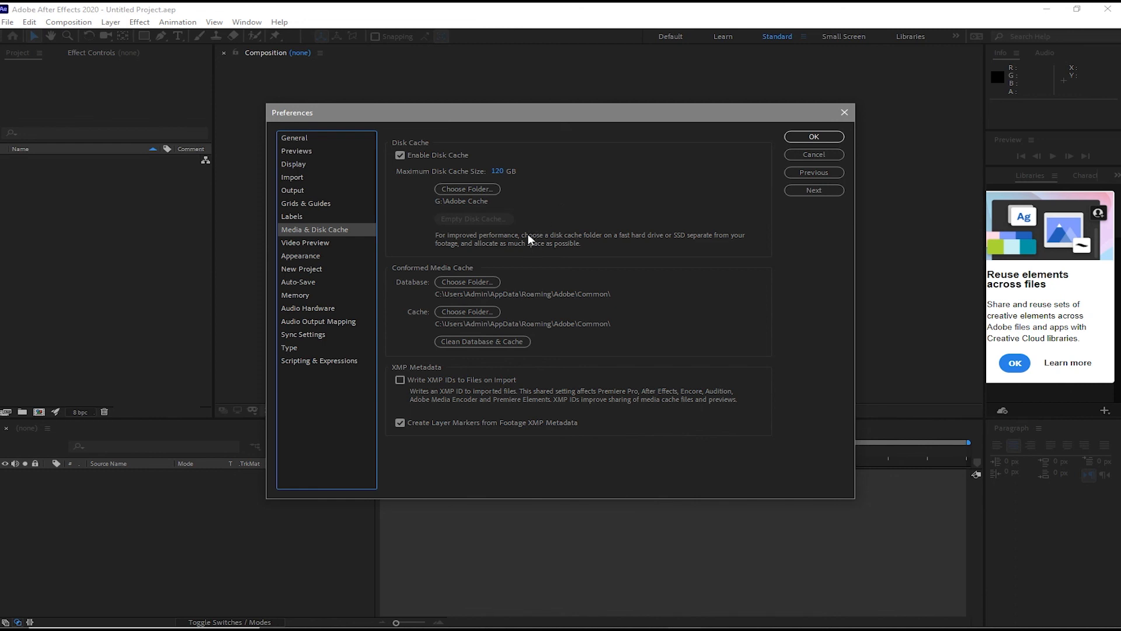
{"action": "left_click", "coordinate": [485, 342]}
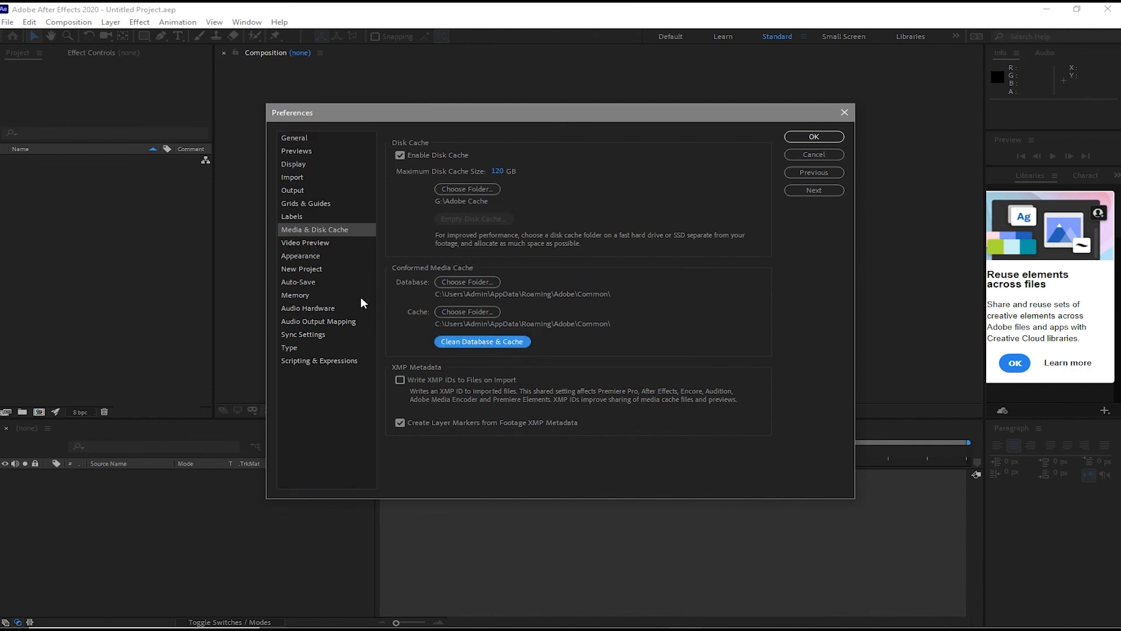
Review the Auto-Save and Memory preferences and accept the preference settings
{"action": "left_click", "coordinate": [320, 281]}
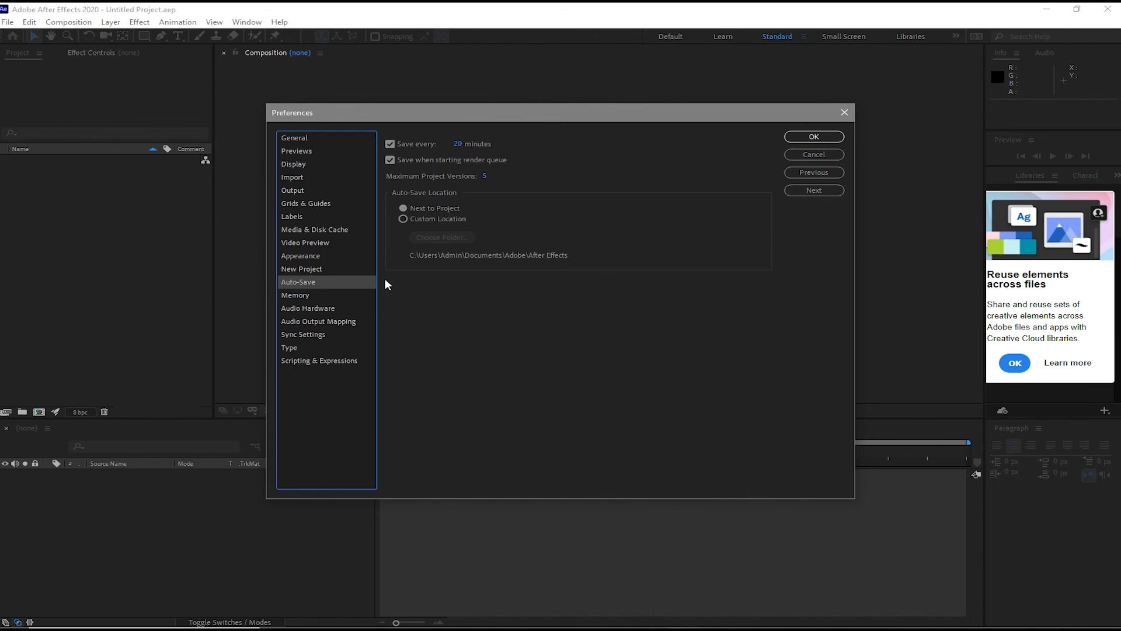
{"action": "left_click", "coordinate": [343, 298]}
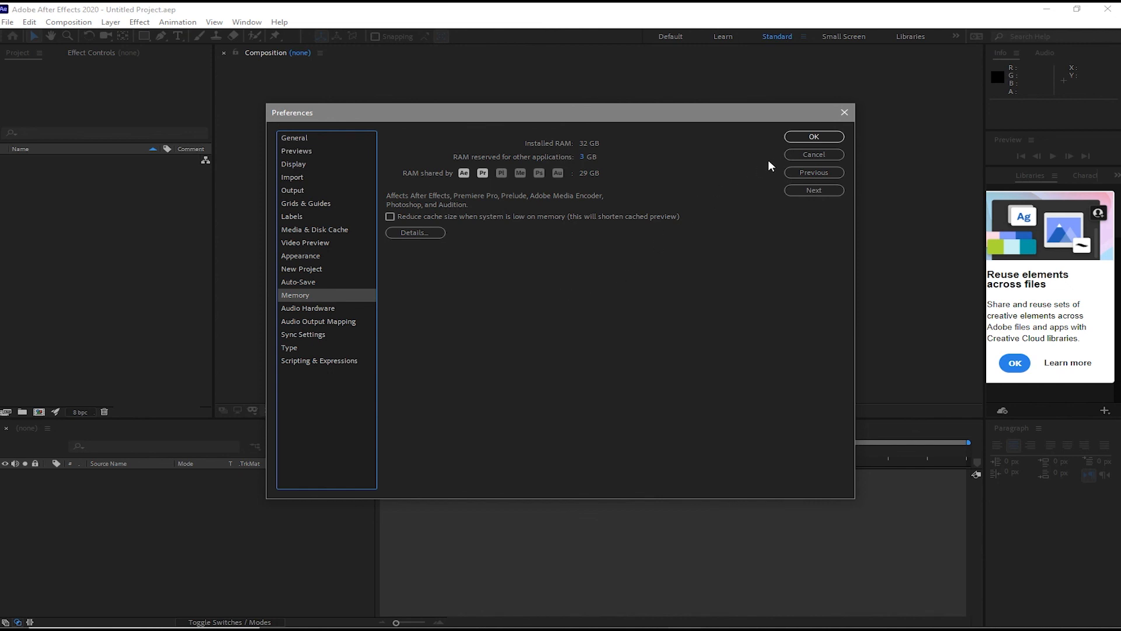
{"action": "left_click", "coordinate": [801, 143]}
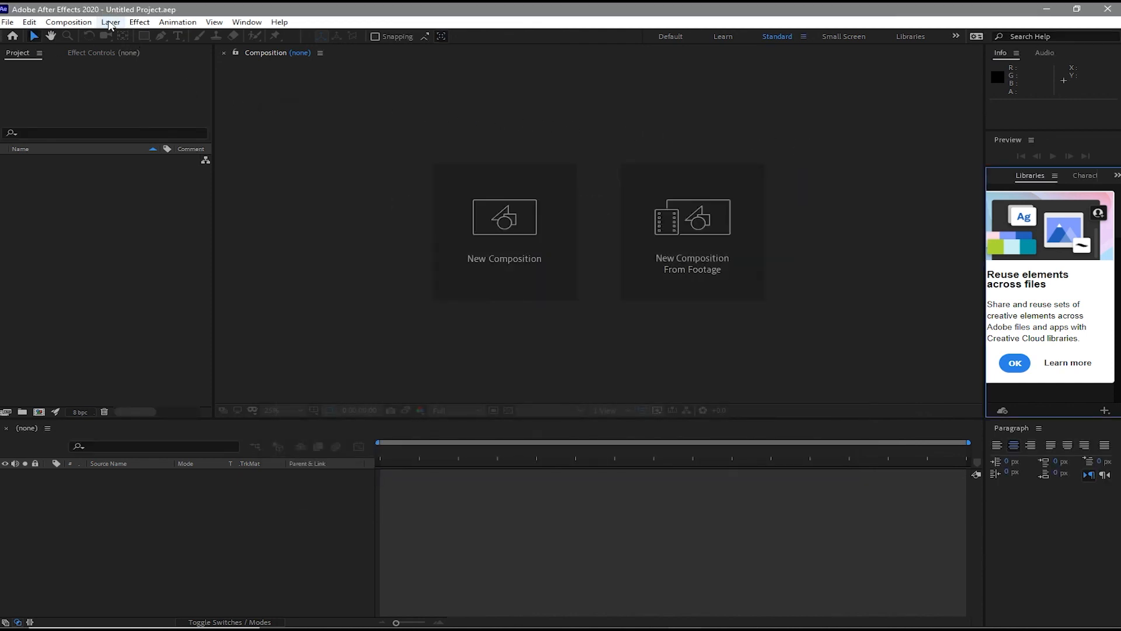
Create a new 30-second composition with the HDTV 1080 29.97 preset and a black background
{"action": "left_click", "coordinate": [68, 24]}
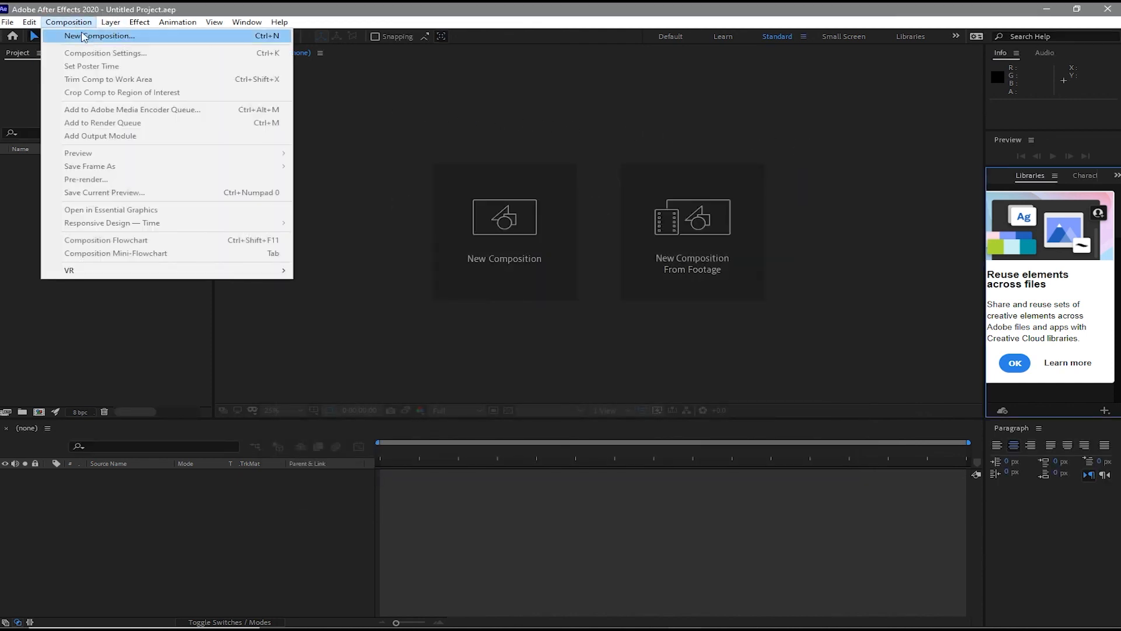
{"action": "left_click", "coordinate": [85, 33]}
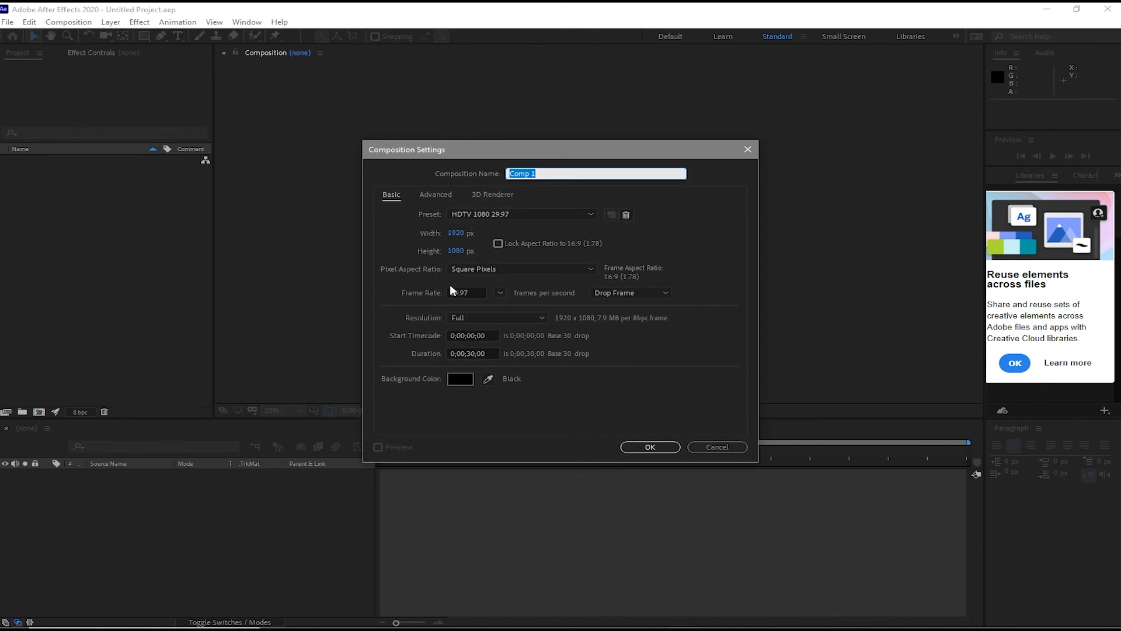
{"action": "left_click", "coordinate": [647, 447]}
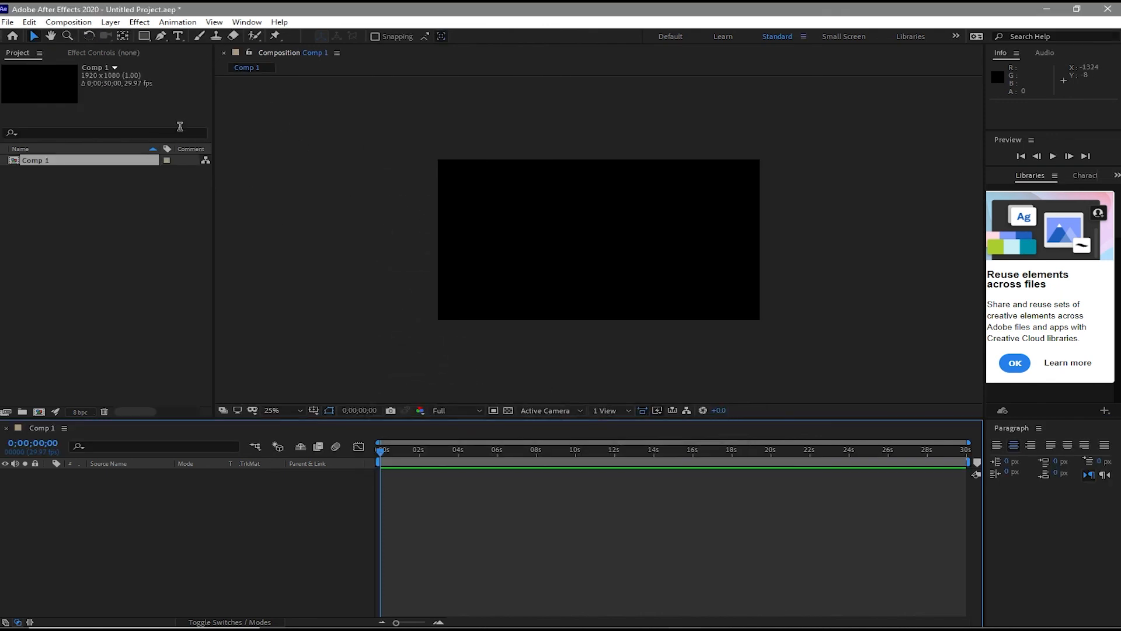
Add a black 1920 x 1080 pixel solid layer to the new composition
{"action": "left_click", "coordinate": [110, 22]}
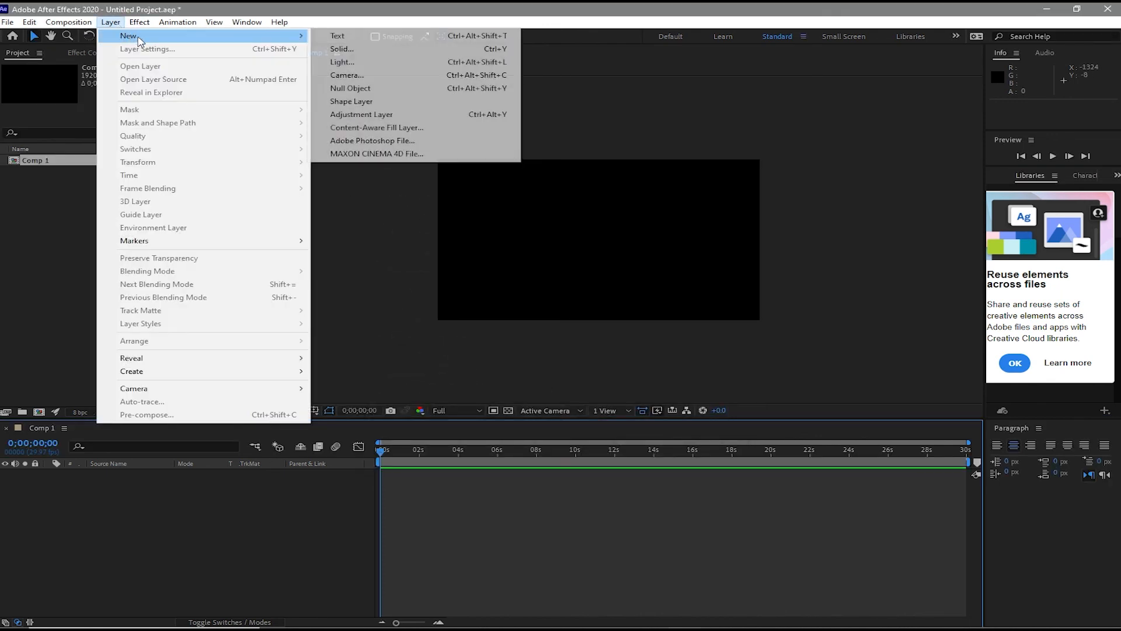
{"action": "left_click", "coordinate": [339, 49]}
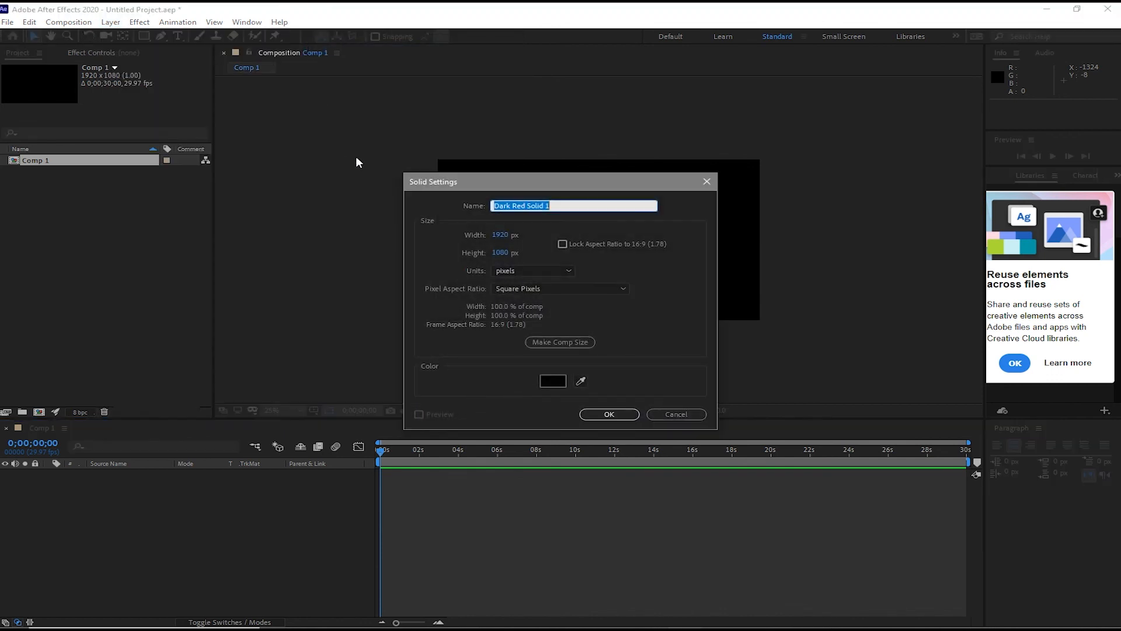
{"action": "left_click", "coordinate": [607, 413]}
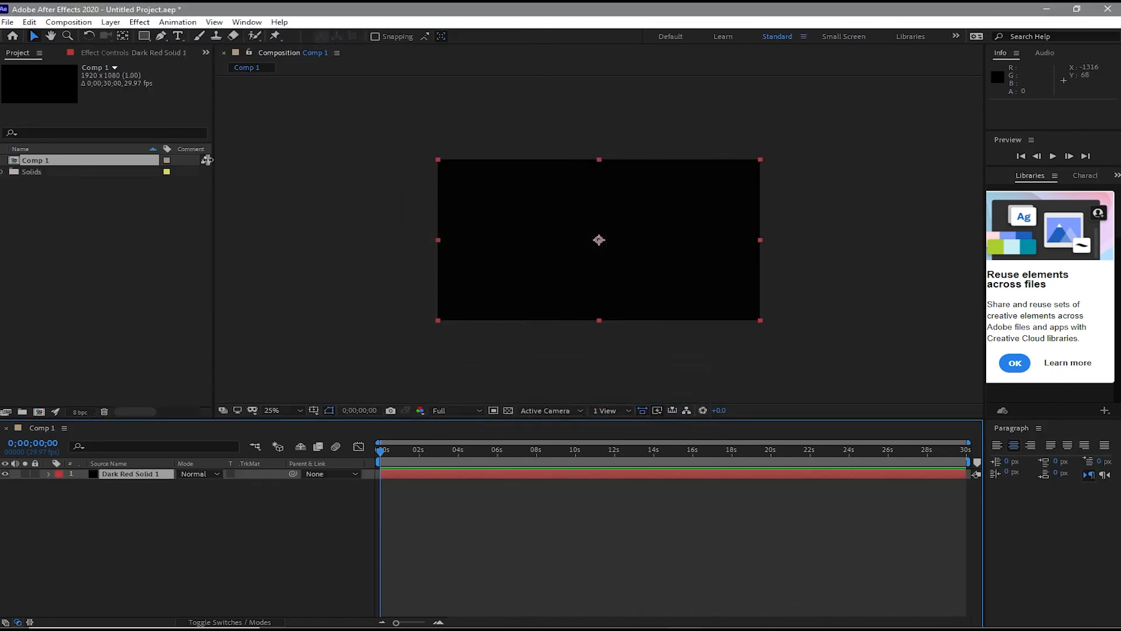
Check that the project settings use Mercury GPU Acceleration (CUDA) for video rendering and effects
{"action": "left_click", "coordinate": [29, 22]}
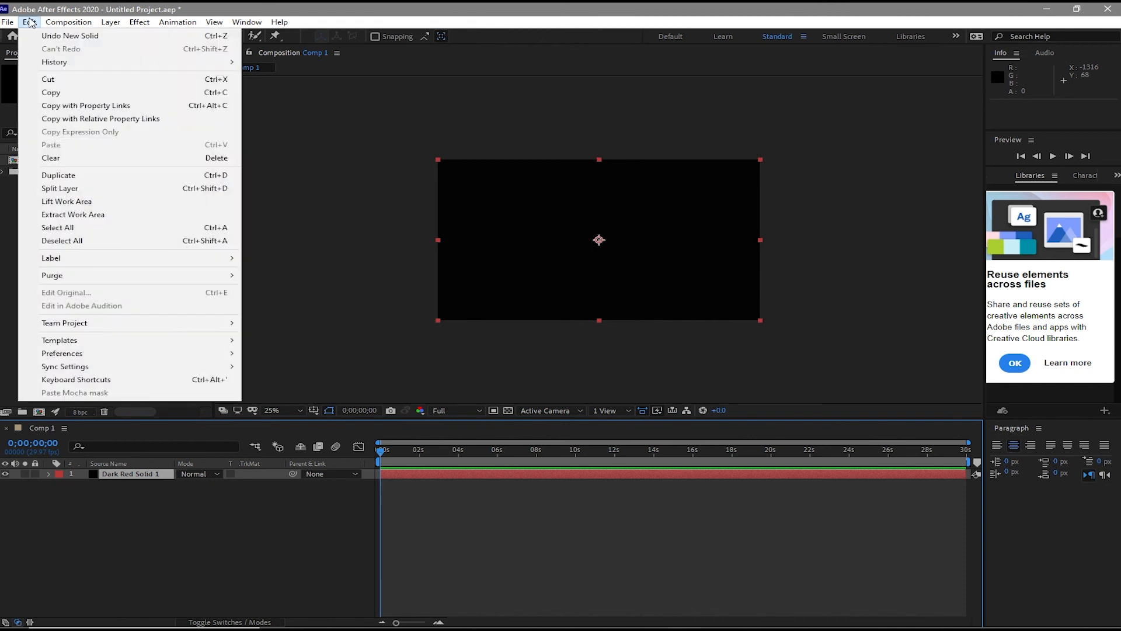
{"action": "mouse_move", "coordinate": [15, 22]}
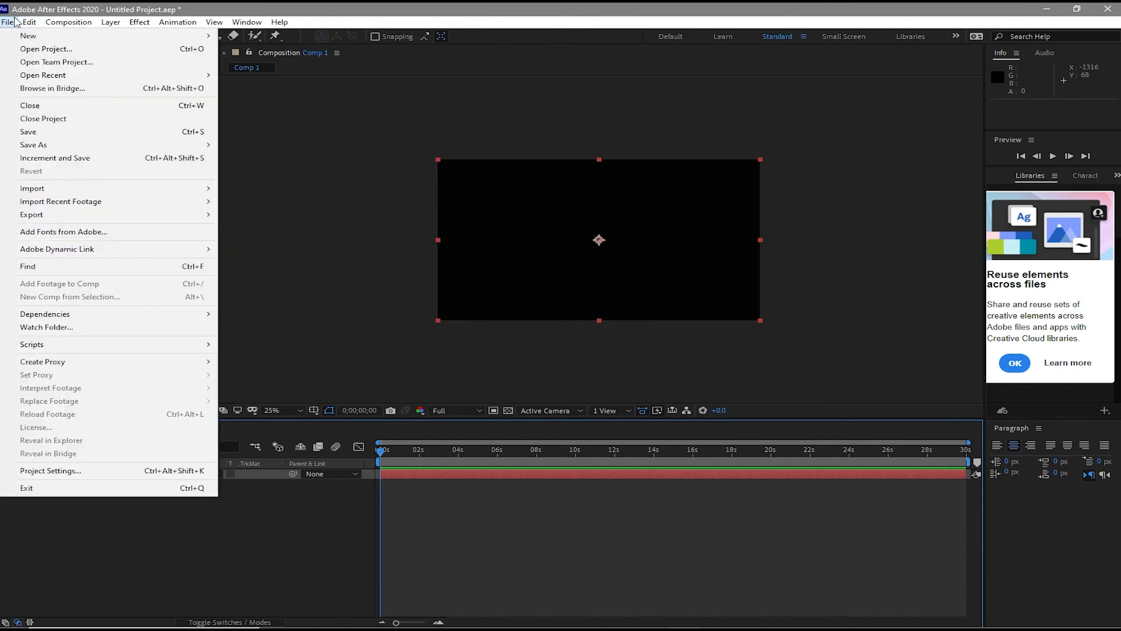
{"action": "left_click", "coordinate": [127, 471]}
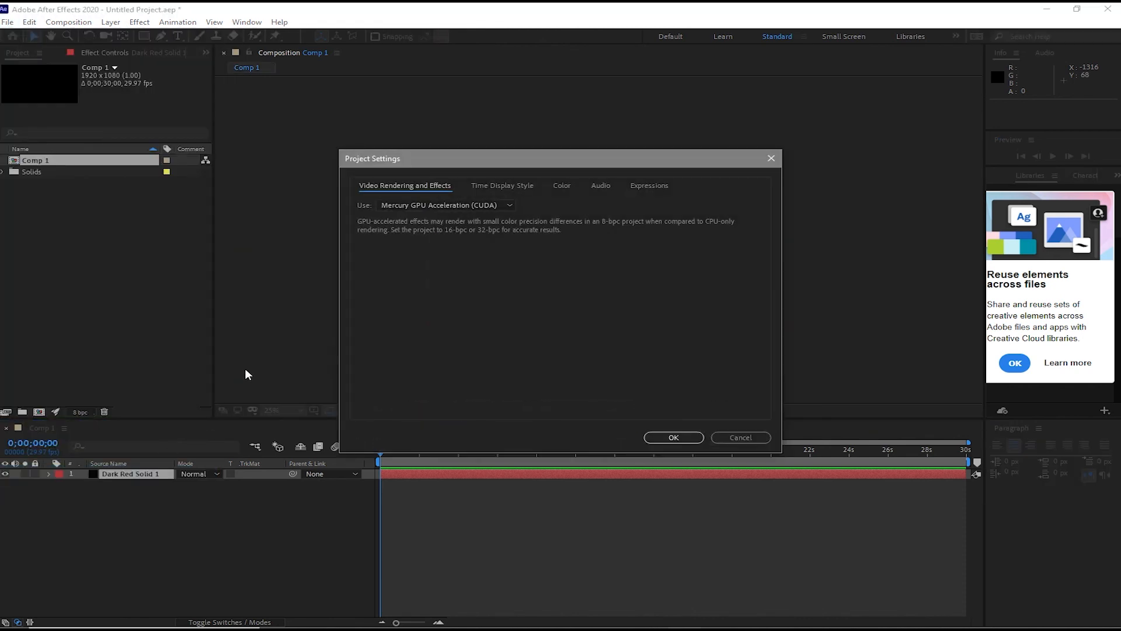
{"action": "left_click", "coordinate": [507, 206]}
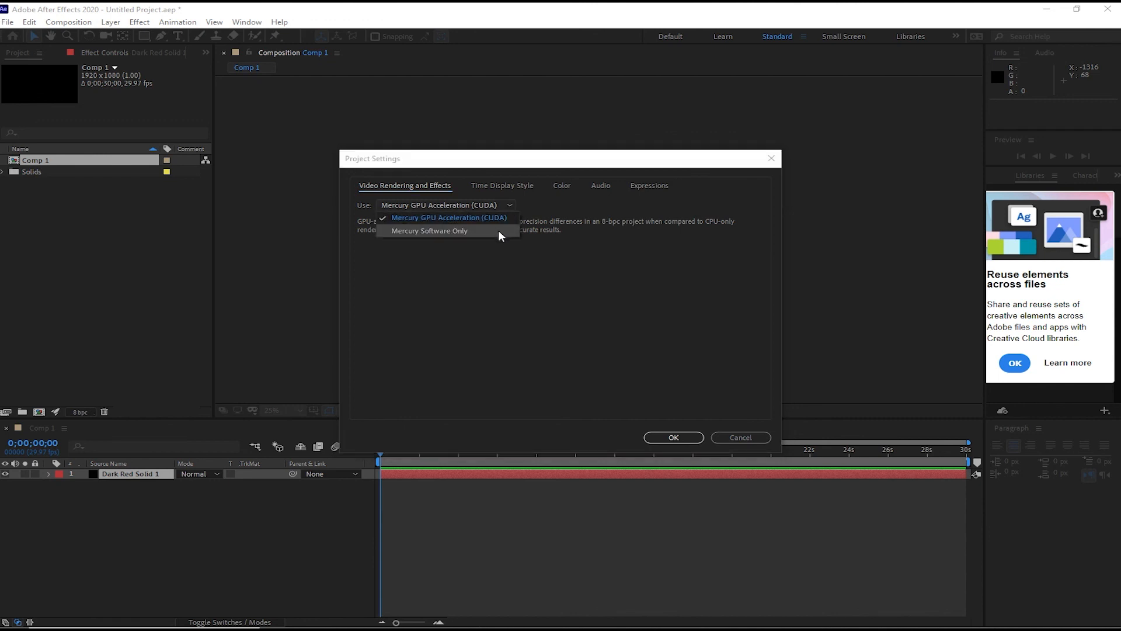
{"action": "left_click", "coordinate": [541, 308]}
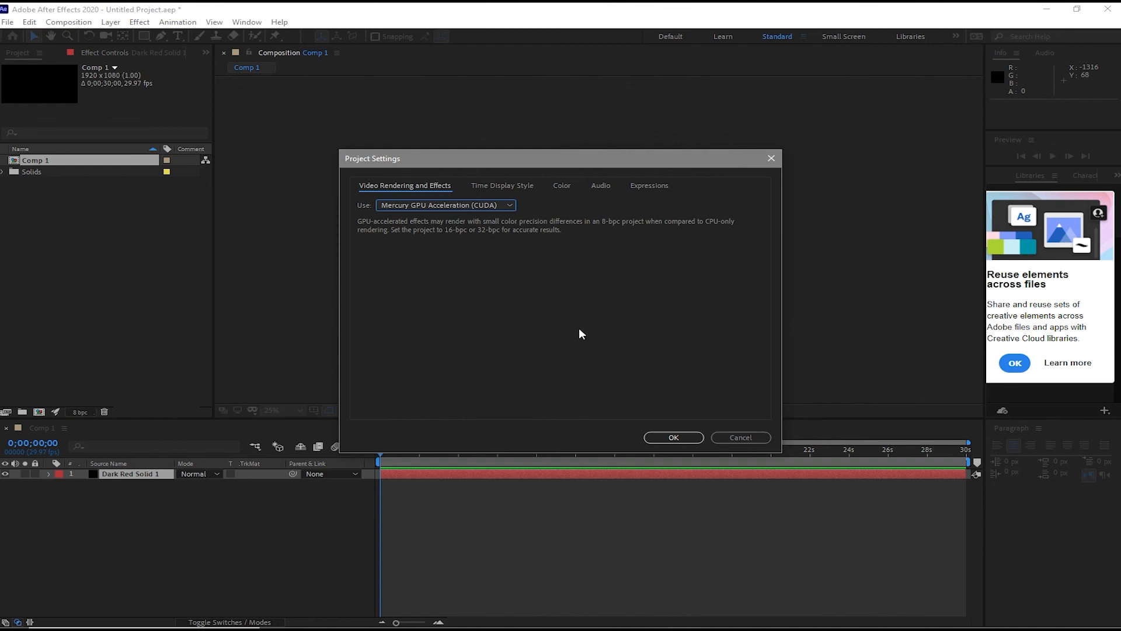
{"action": "left_click", "coordinate": [510, 208]}
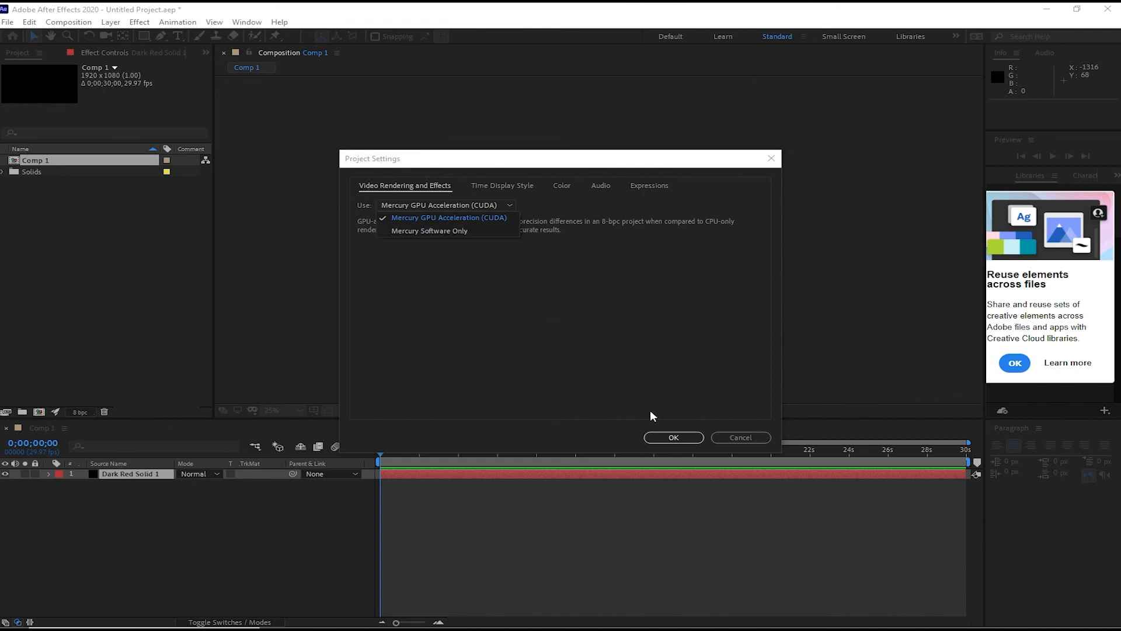
{"action": "left_click", "coordinate": [656, 436]}
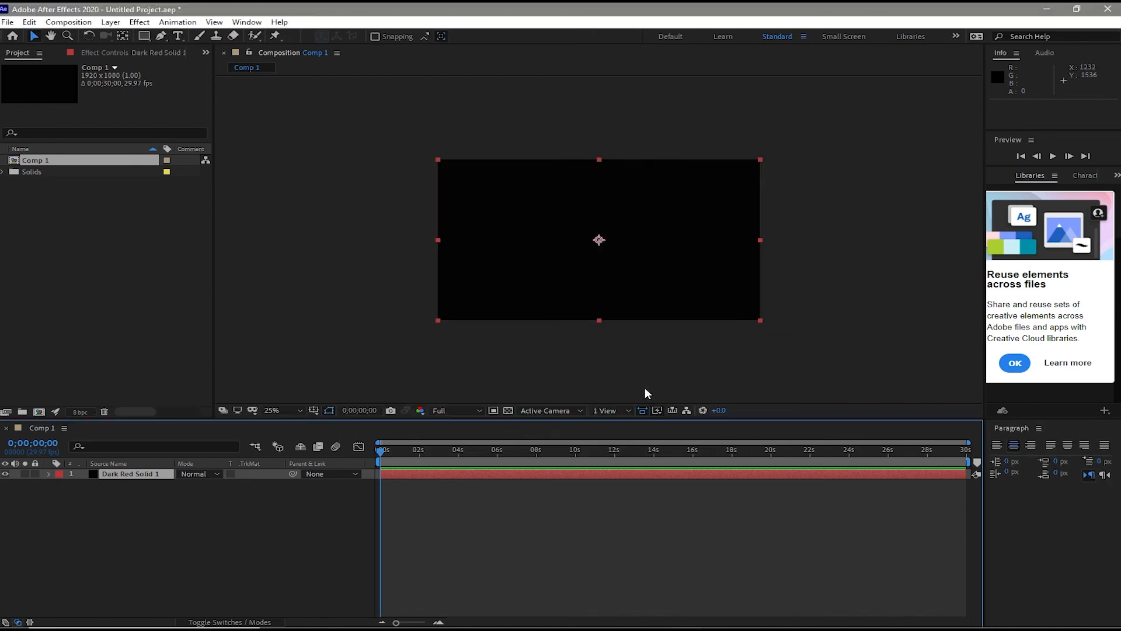